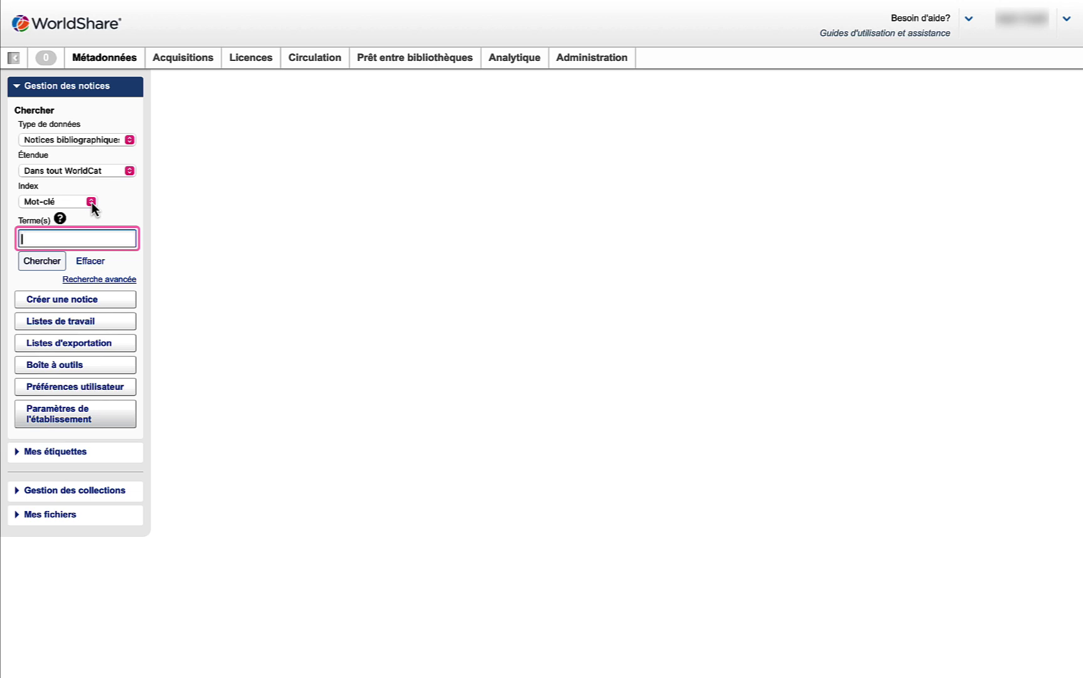
left_click(92, 202)
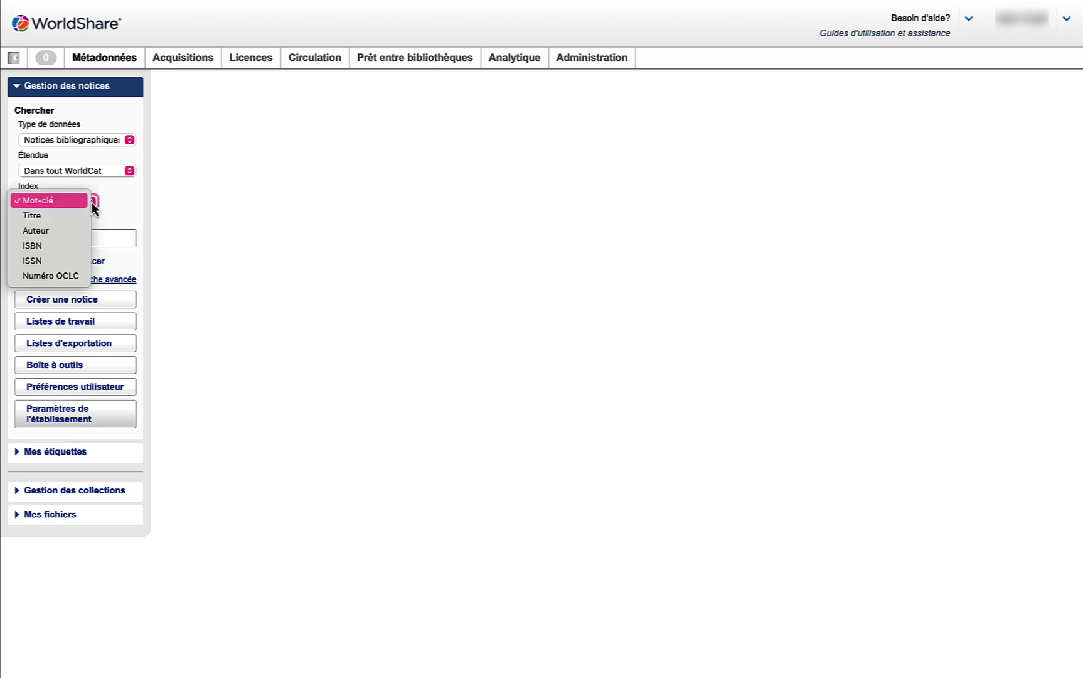
left_click(55, 245)
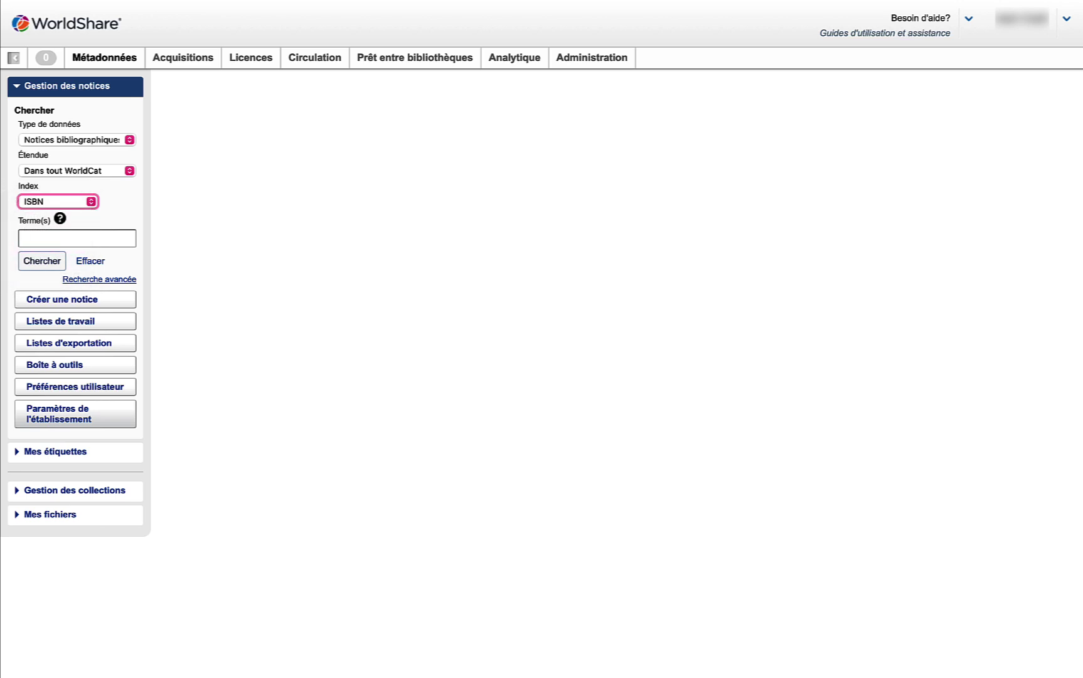
key("ctrl+v")
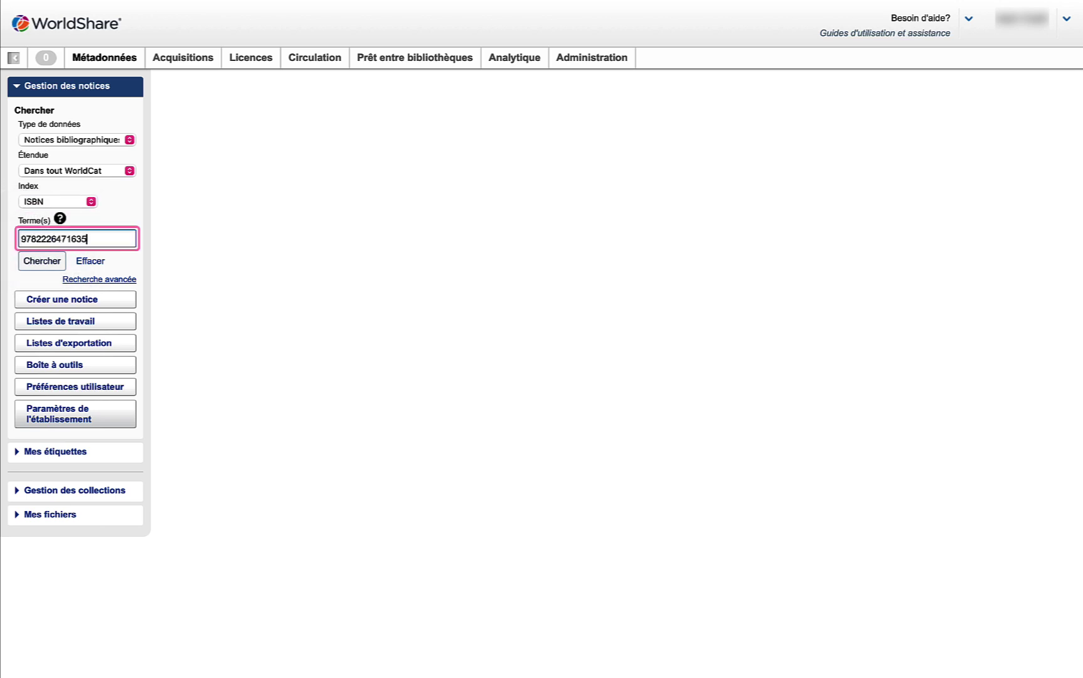
left_click(43, 261)
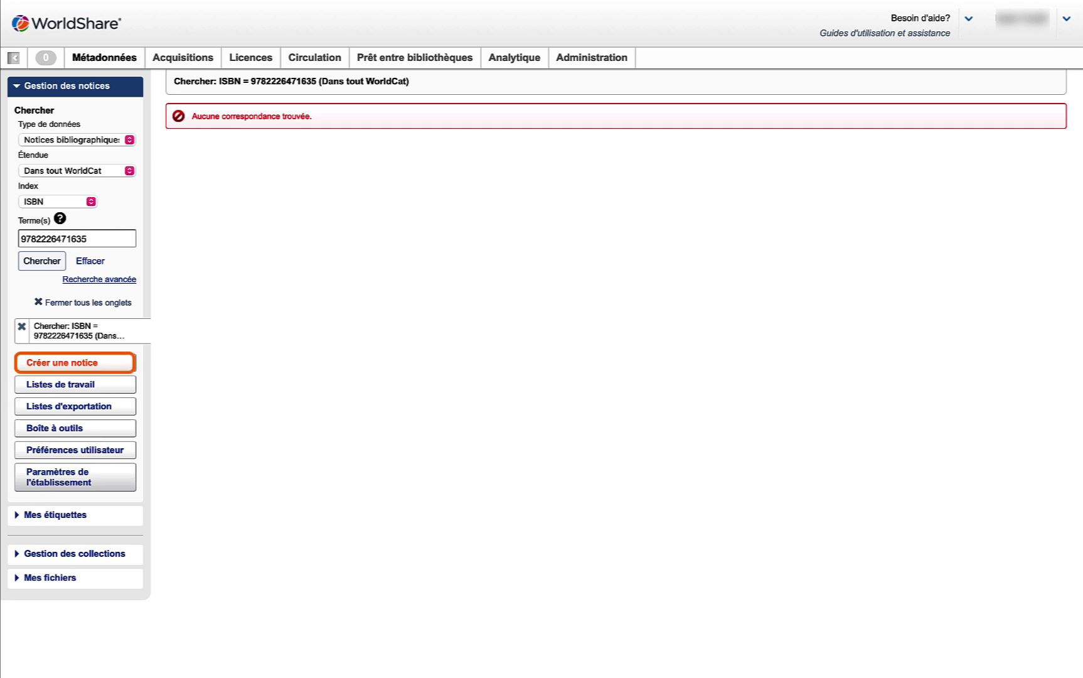
- Create a new bibliographic record in MARC 21 view with RDA format and the Livre material type, without a constant data template
key("Return")
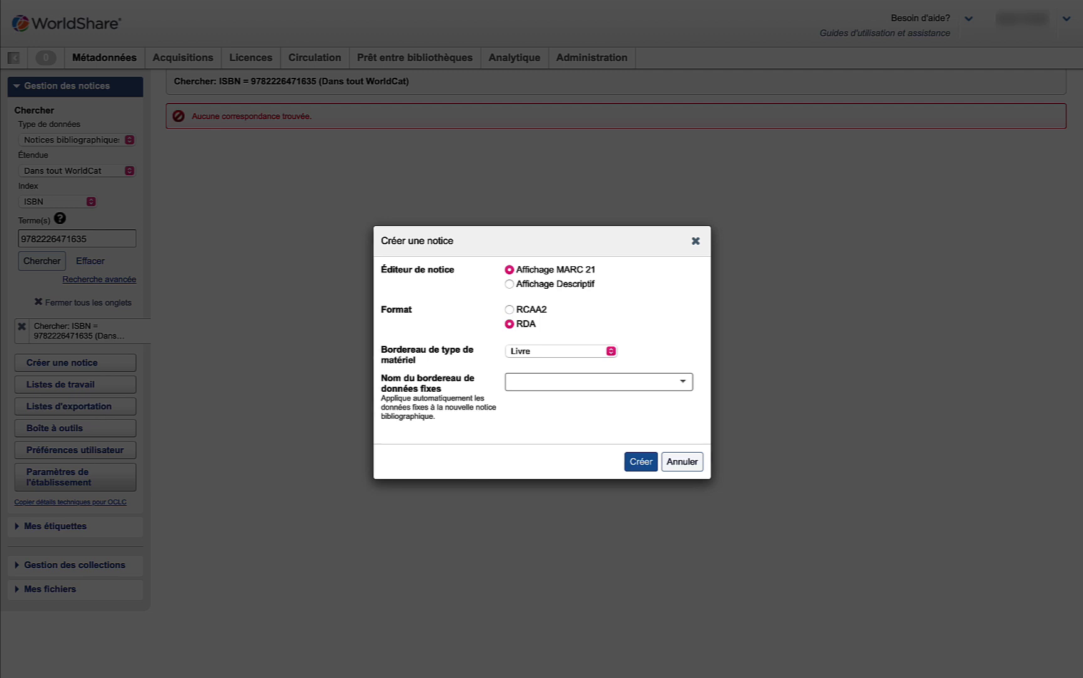
left_click(561, 351)
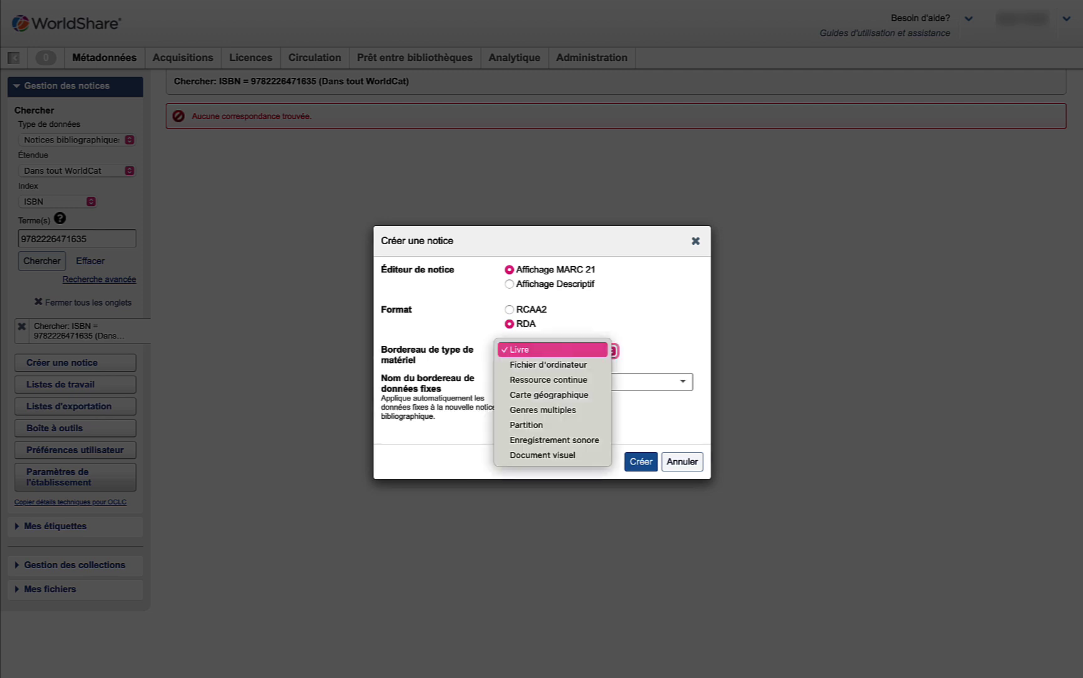
key("Return")
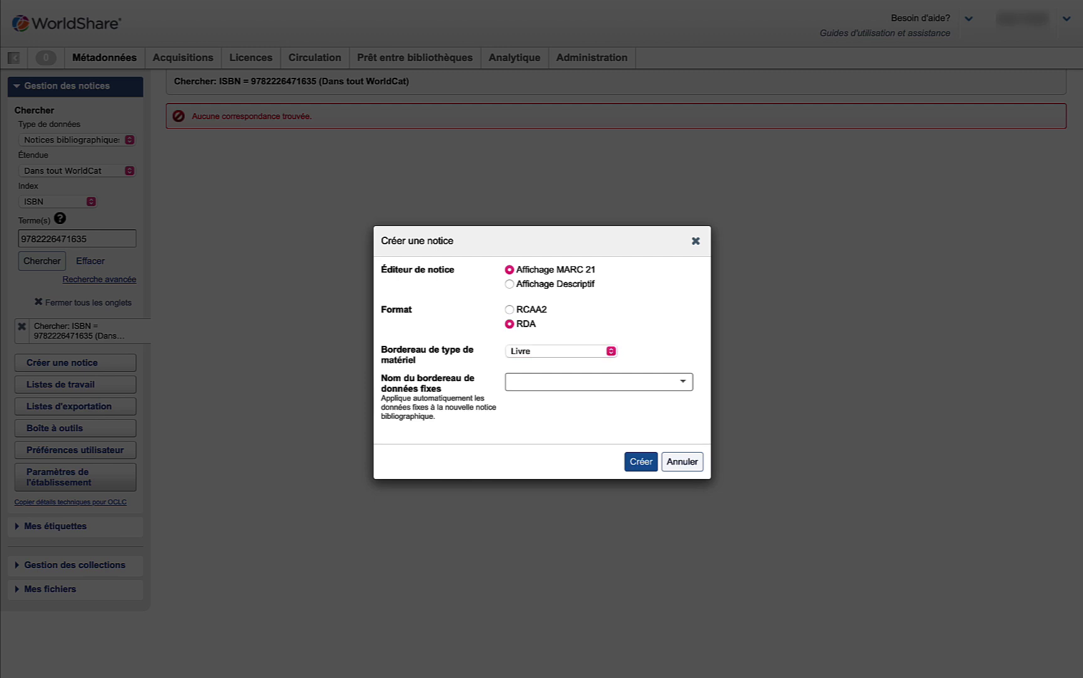
left_click(683, 381)
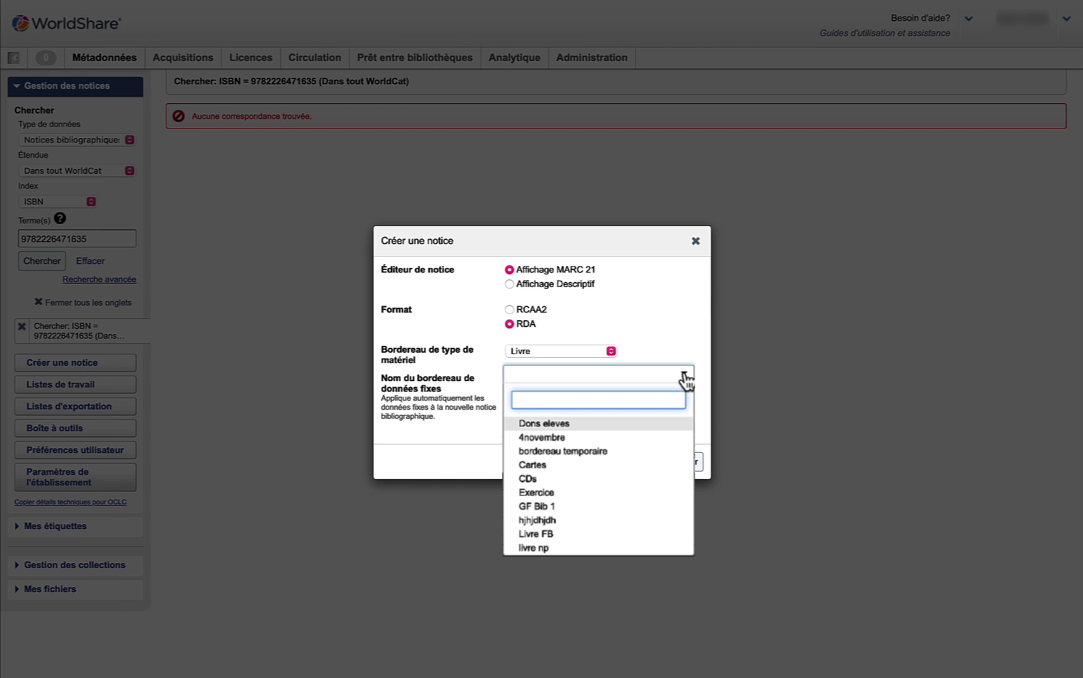
key("Escape")
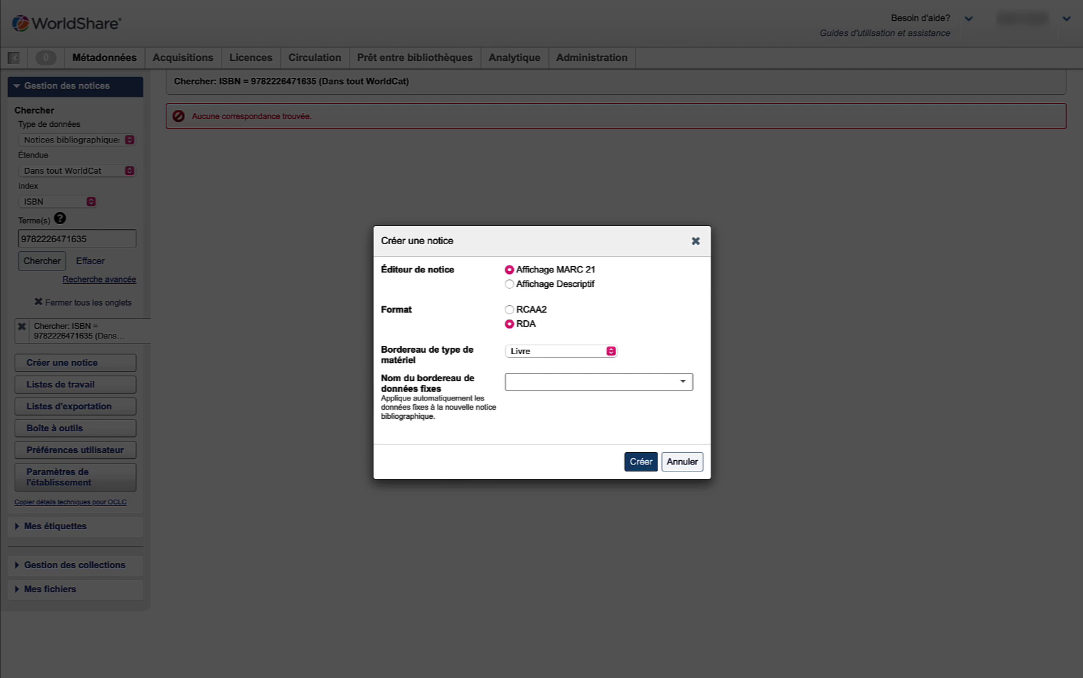
left_click(641, 465)
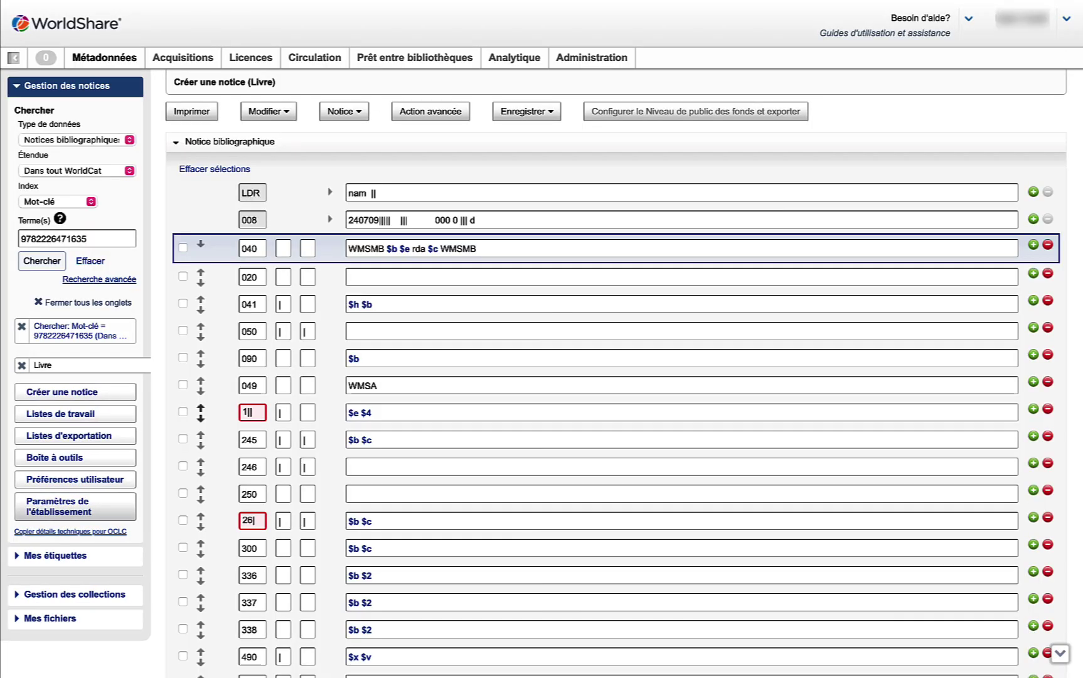
- Complete the 1|| author field as tag 100 with first indicator 1, blank second indicator and content "Adler-Olsen, Jussi $e auteur."
left_click(251, 411)
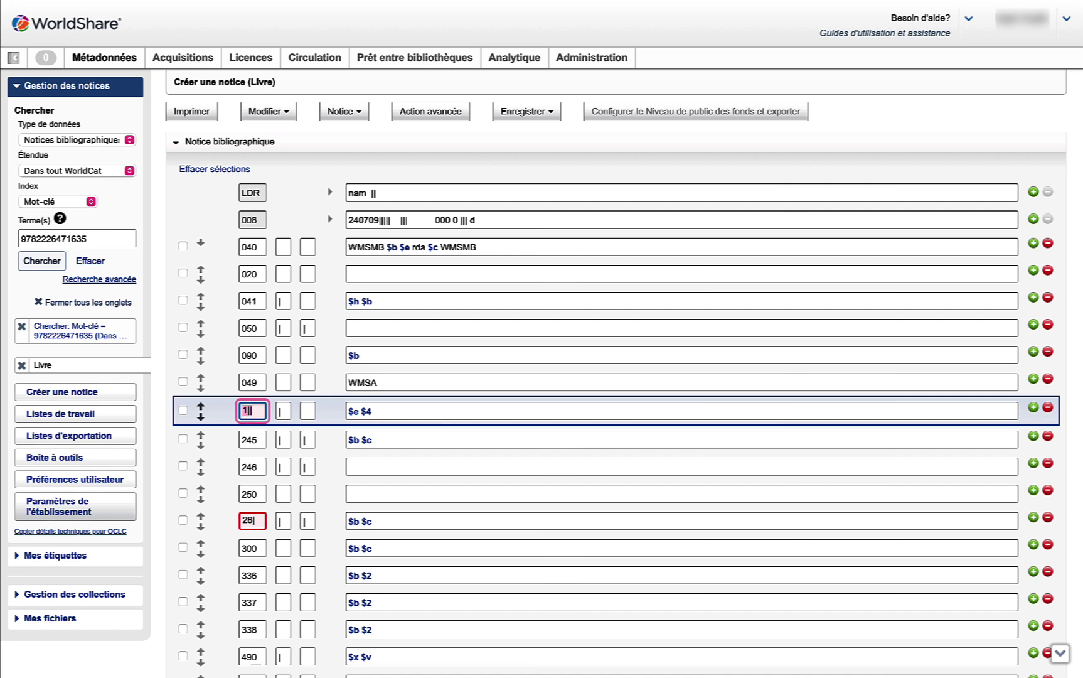
type("00")
left_click(283, 411)
type("1")
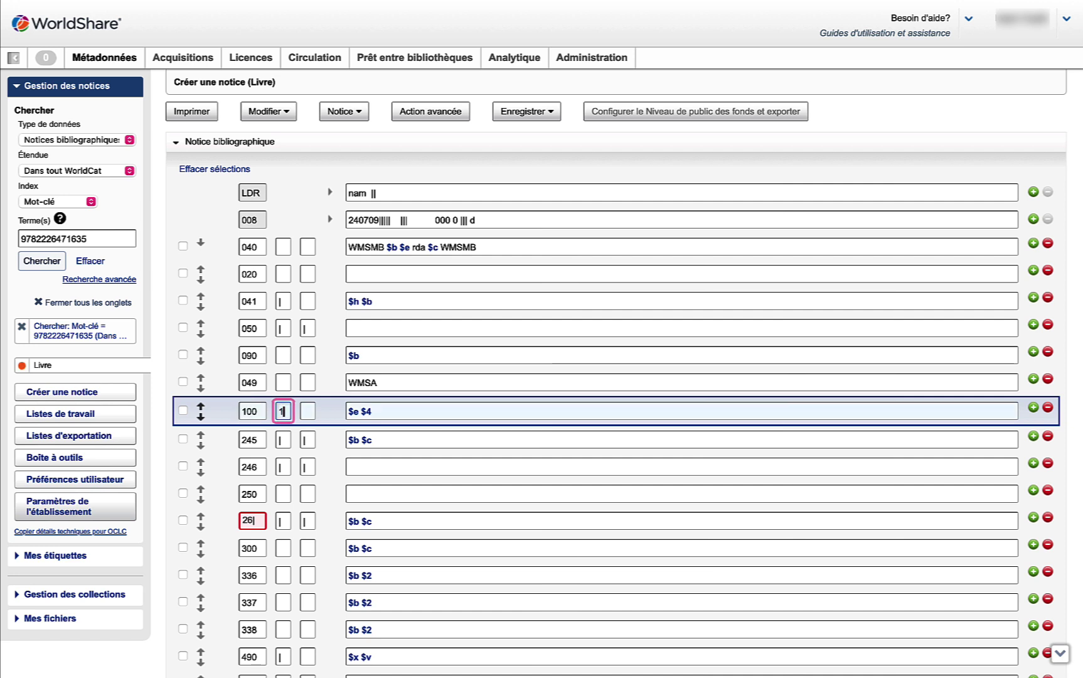
left_click(307, 411)
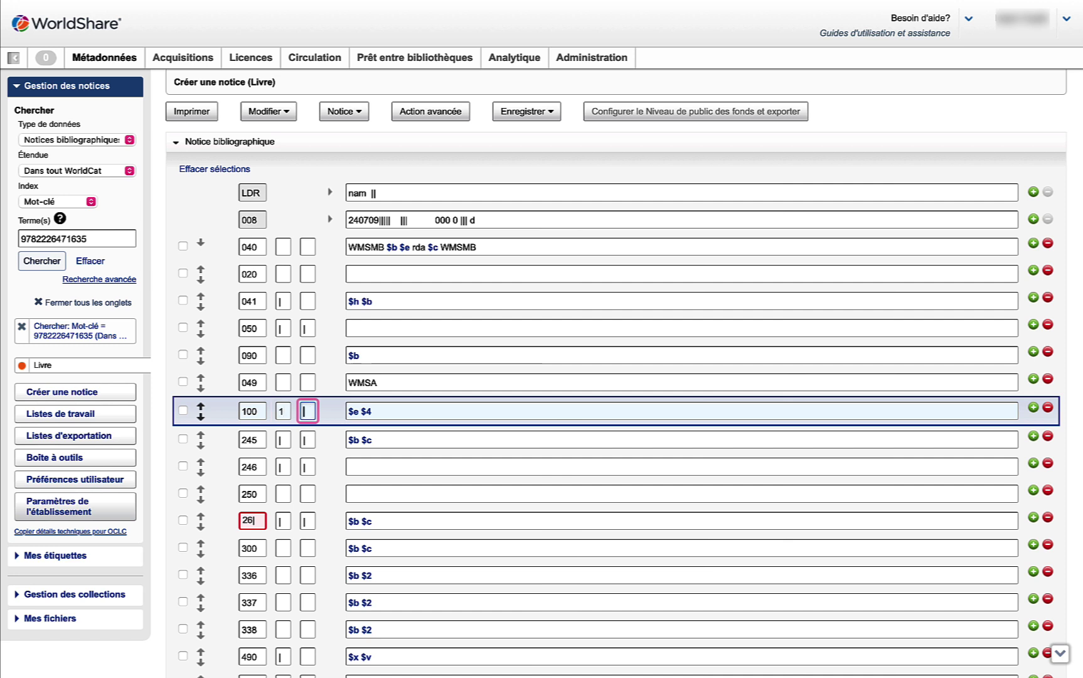
key("Tab")
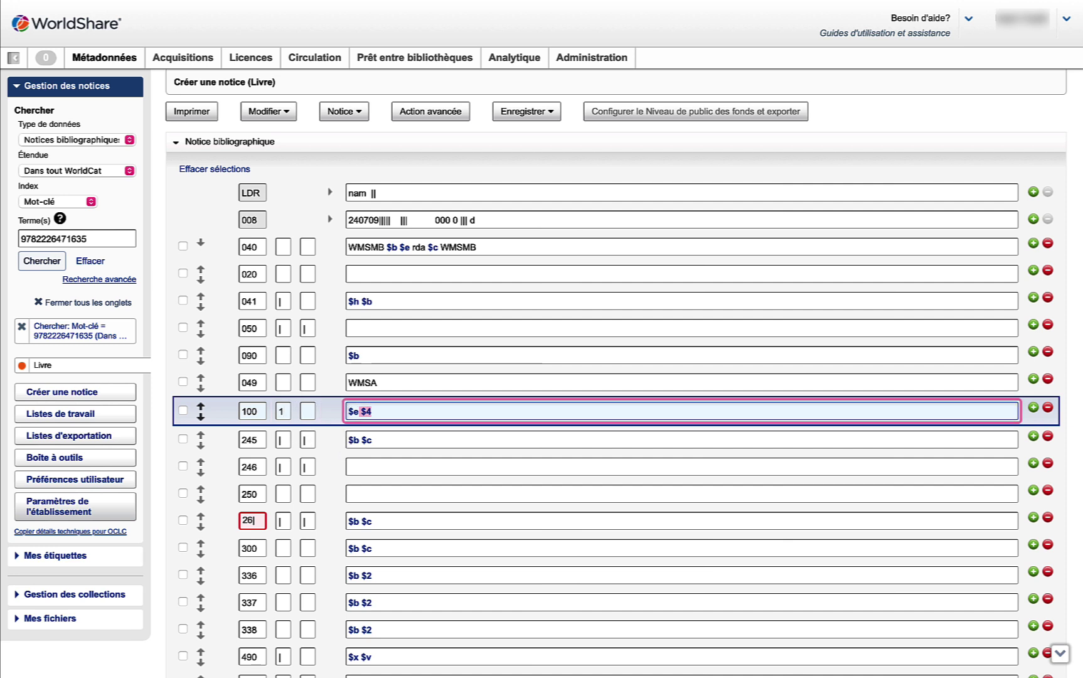
type("Adler-Olsen, Jussi $e auteur.")
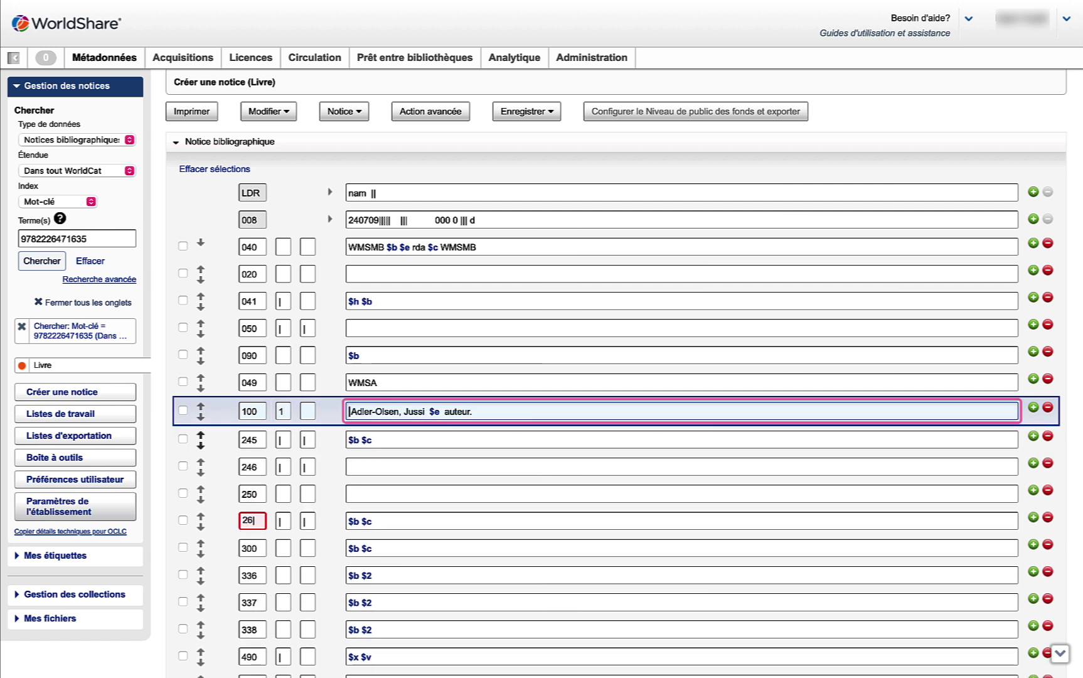
- Fill field 245 with indicators 1 and 0, title "Sept mètres carrés : $b la dixième enquête du département V : roman /" and the $c author and translator statement
key("Tab")
type("1")
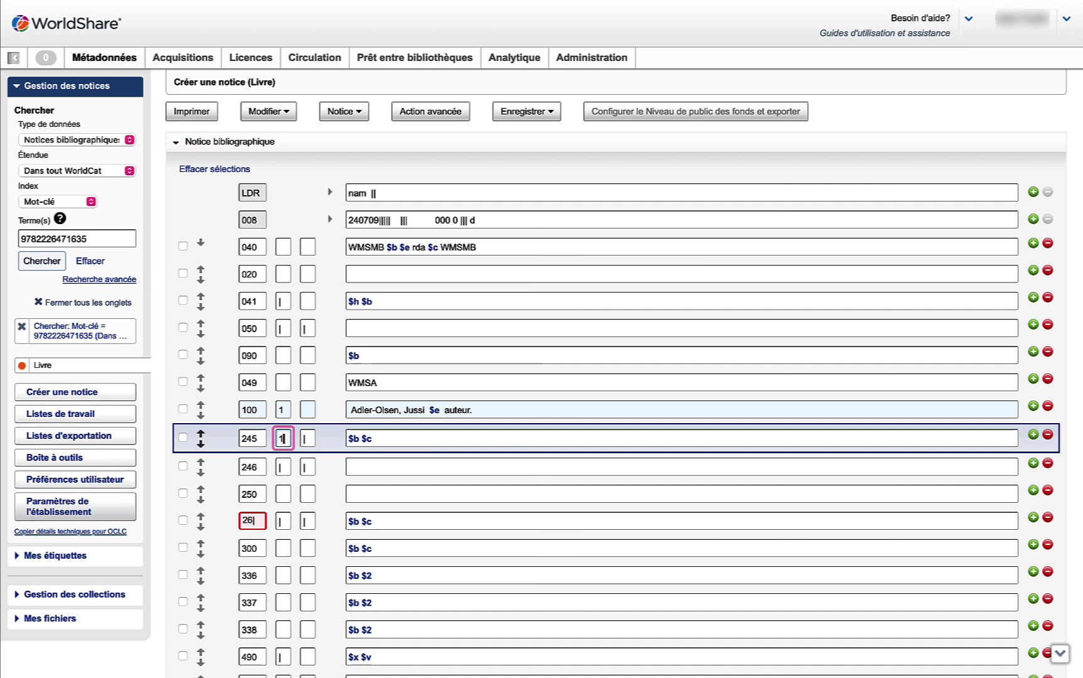
key("Tab")
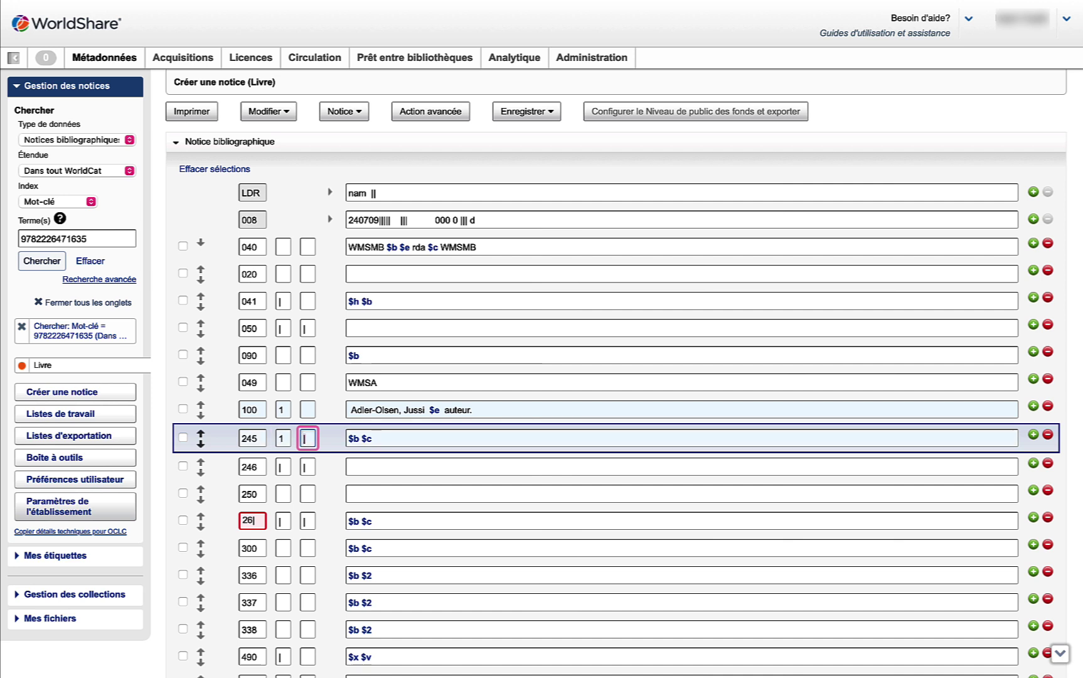
type("0")
key("Tab")
type("$a Sept mètres carrés : $b la dixième enquête du département V : roman / $c Jussi Adler-Olsen ; traduit du danois par Caroline Berg.")
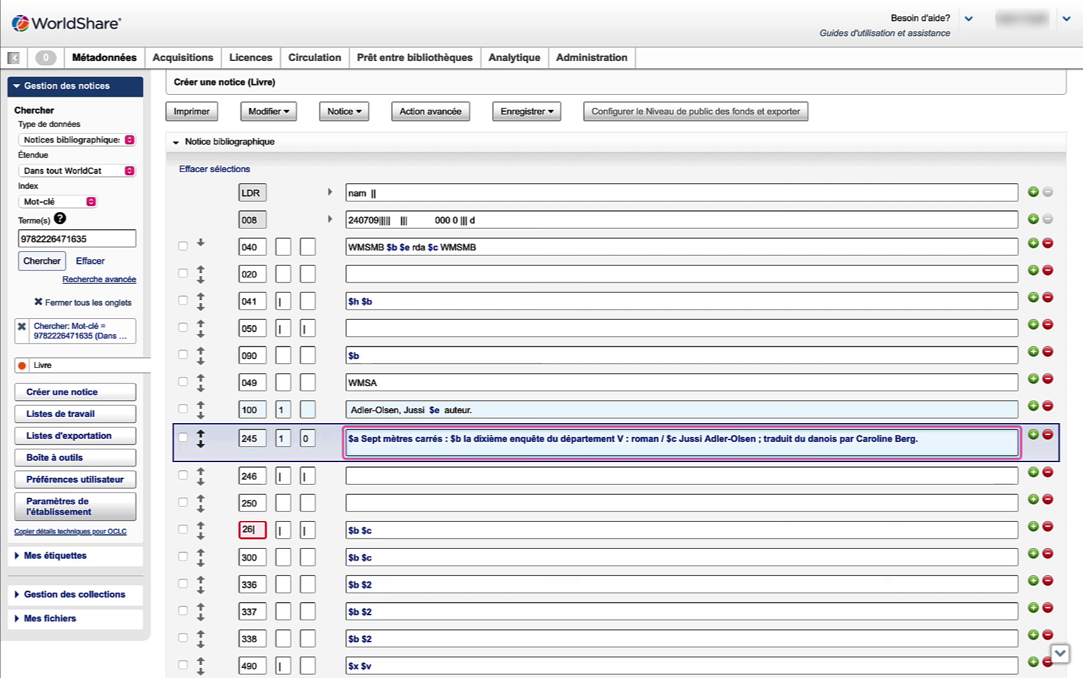
left_click(341, 433)
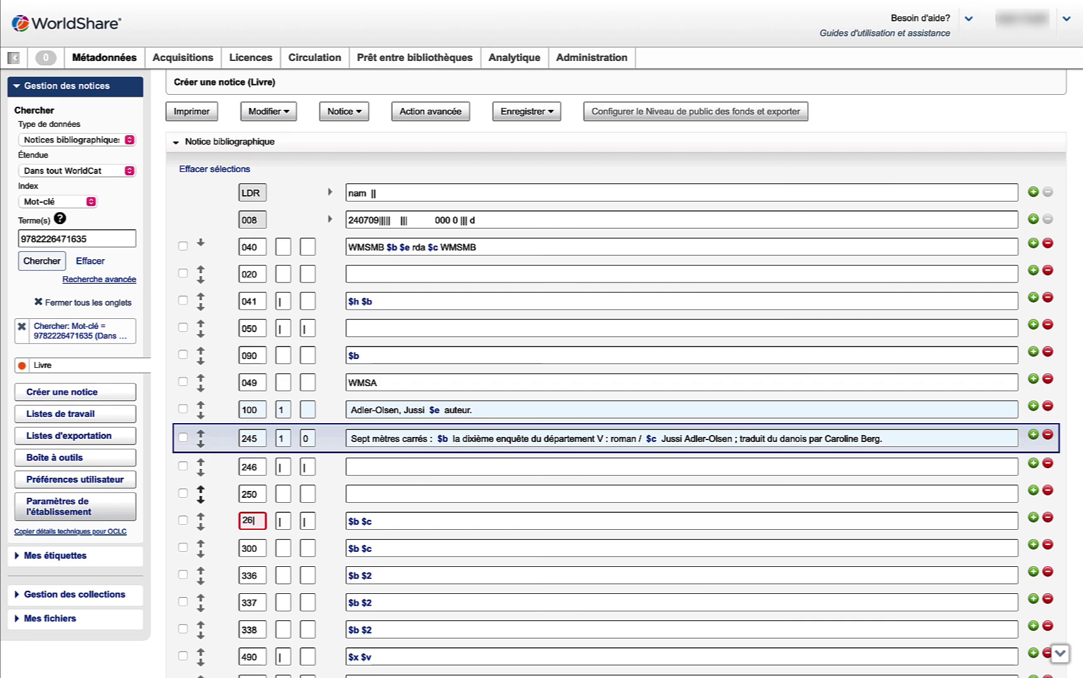
- Save the bibliographic record as in progress with record status En traitement and Mon état set to "Ol"
scroll(405, 458, "down", 2)
scroll(435, 483, "down", 2)
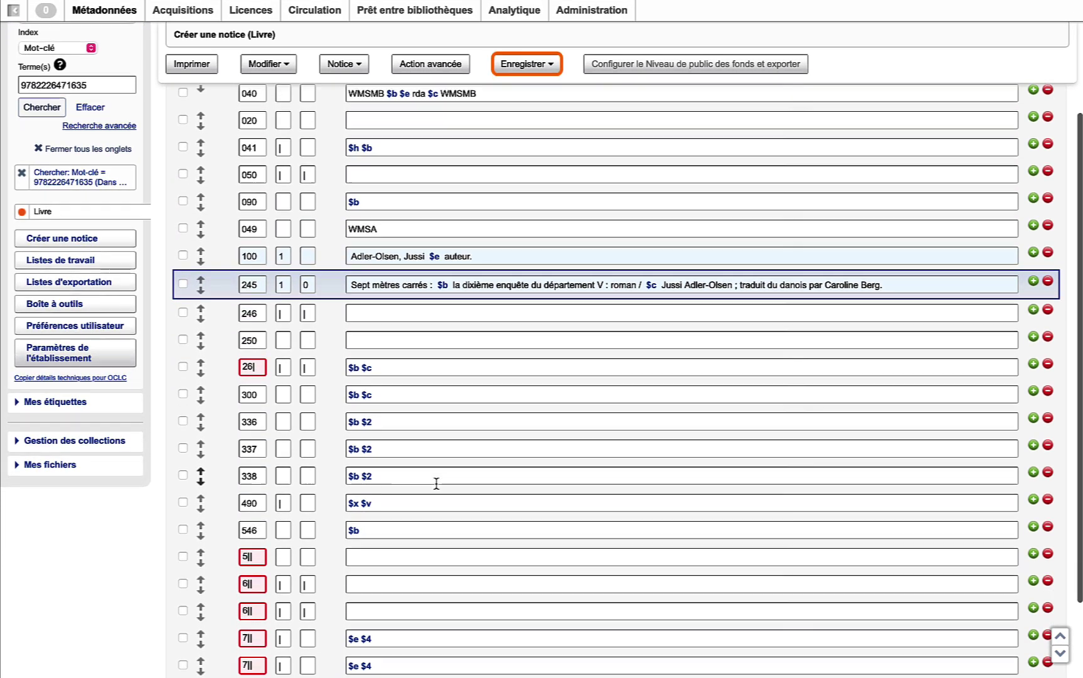
scroll(609, 133, "up", 5)
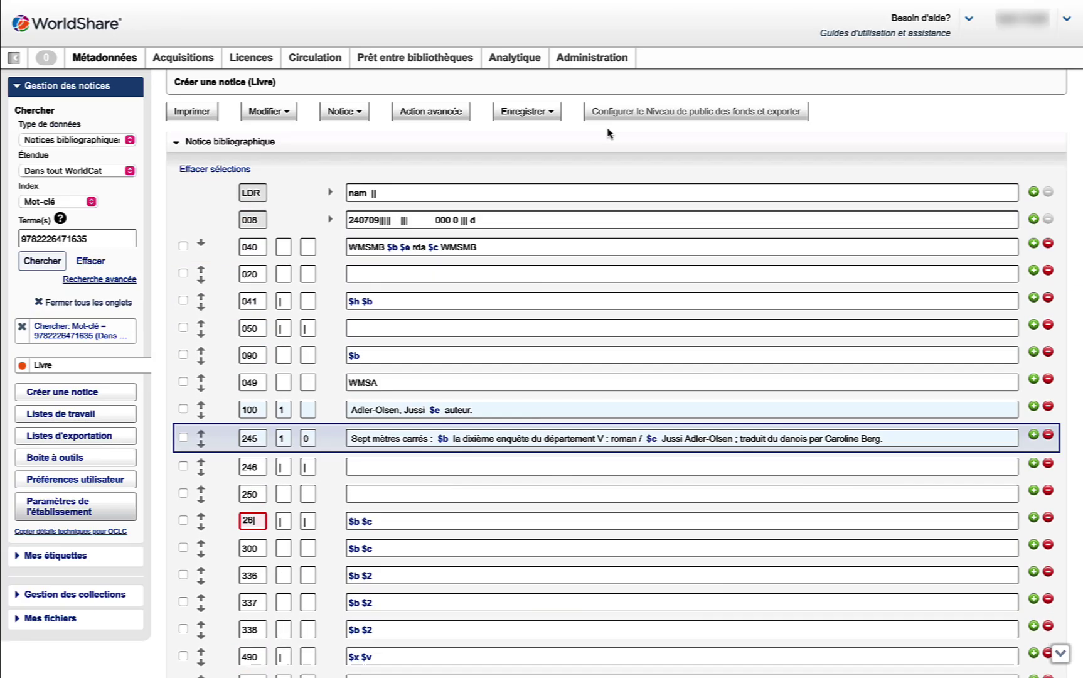
left_click(550, 114)
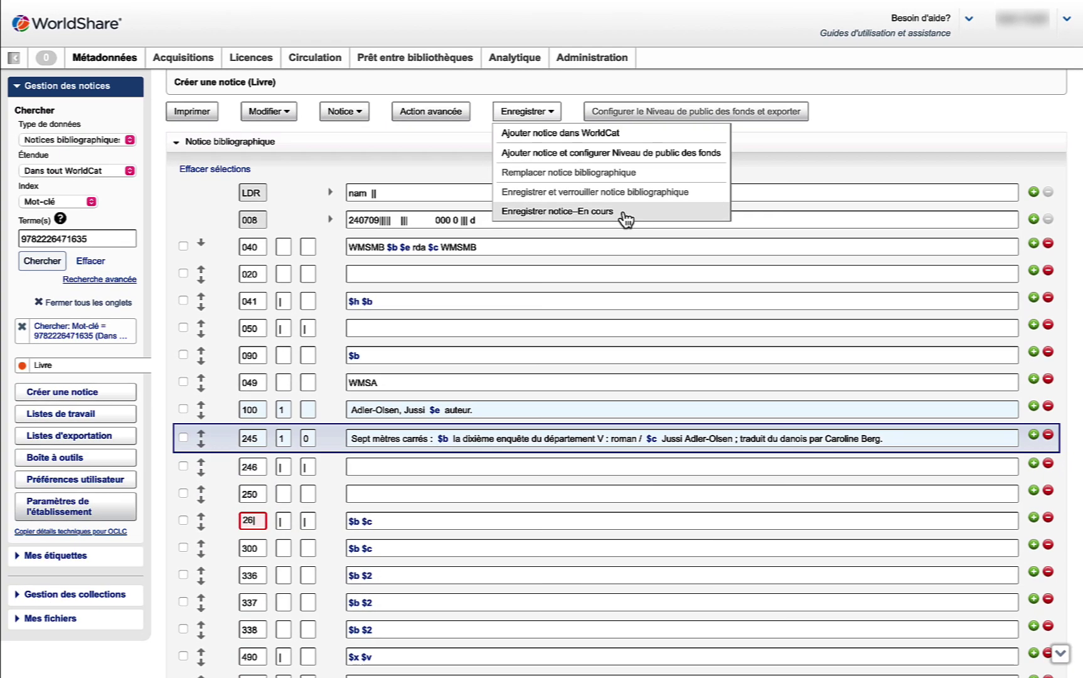
left_click(623, 212)
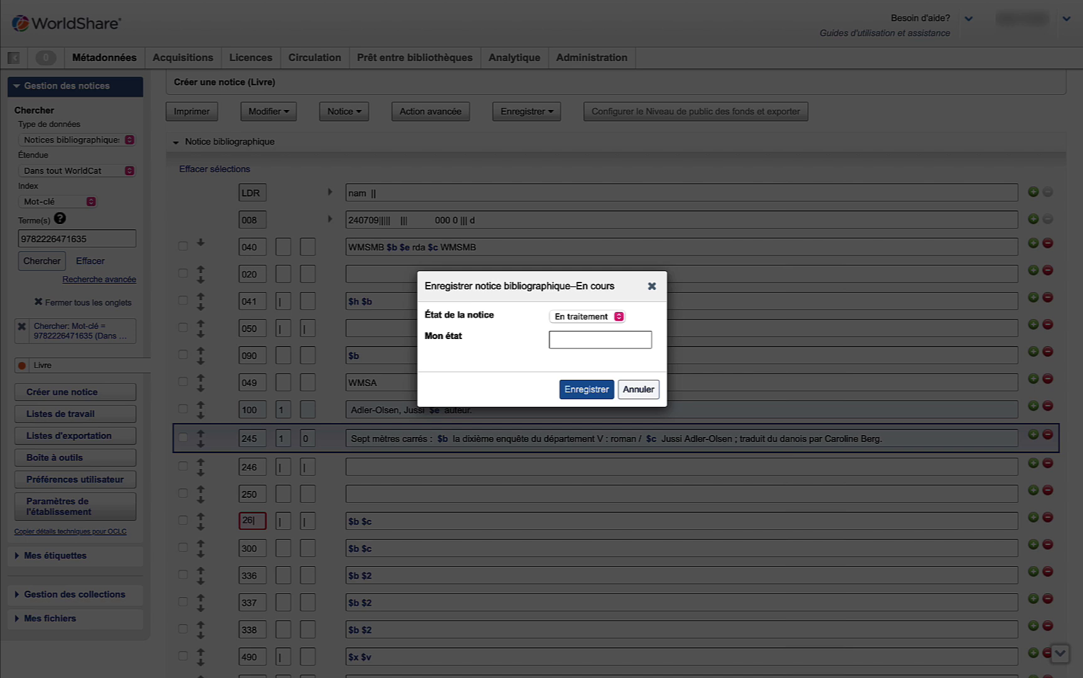
left_click(566, 341)
type("O")
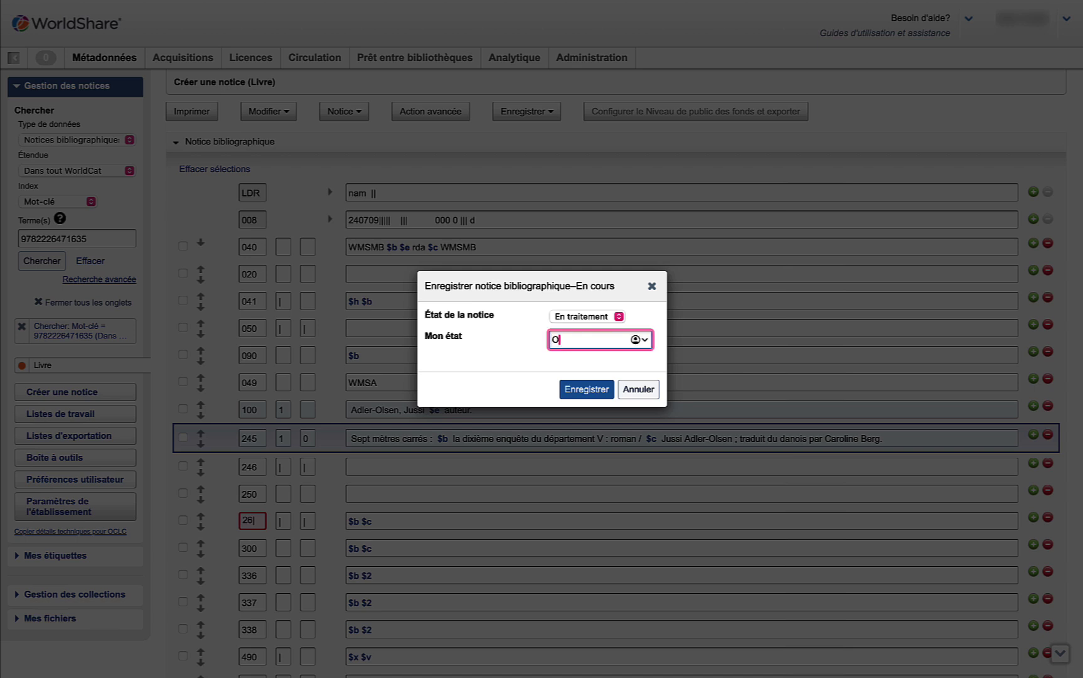
type("l")
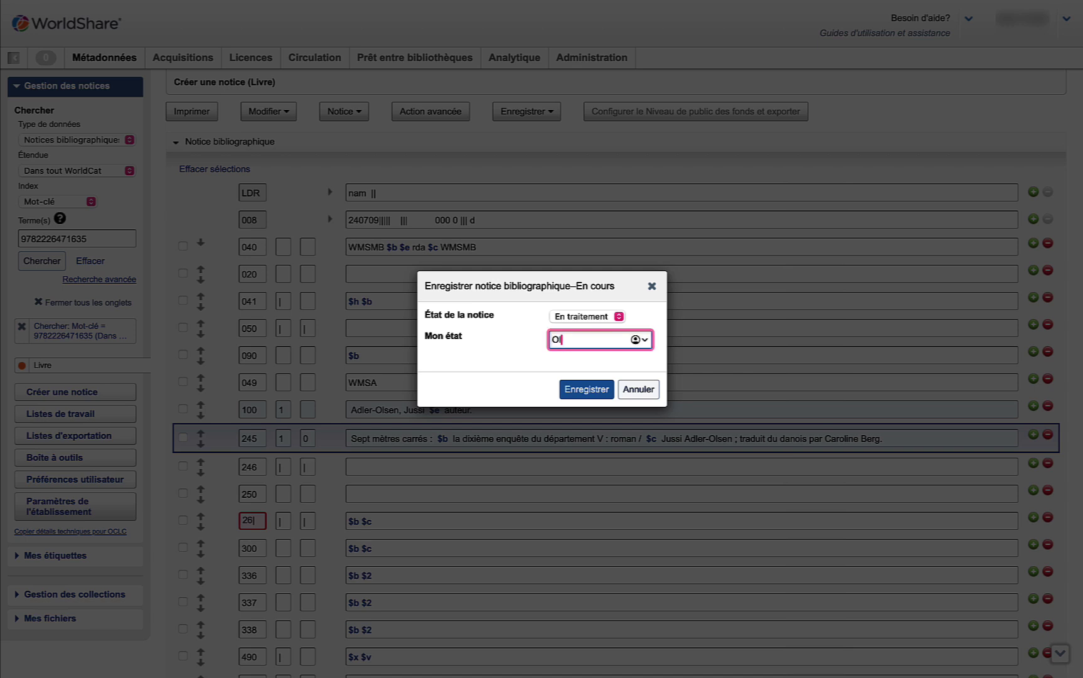
left_click(587, 389)
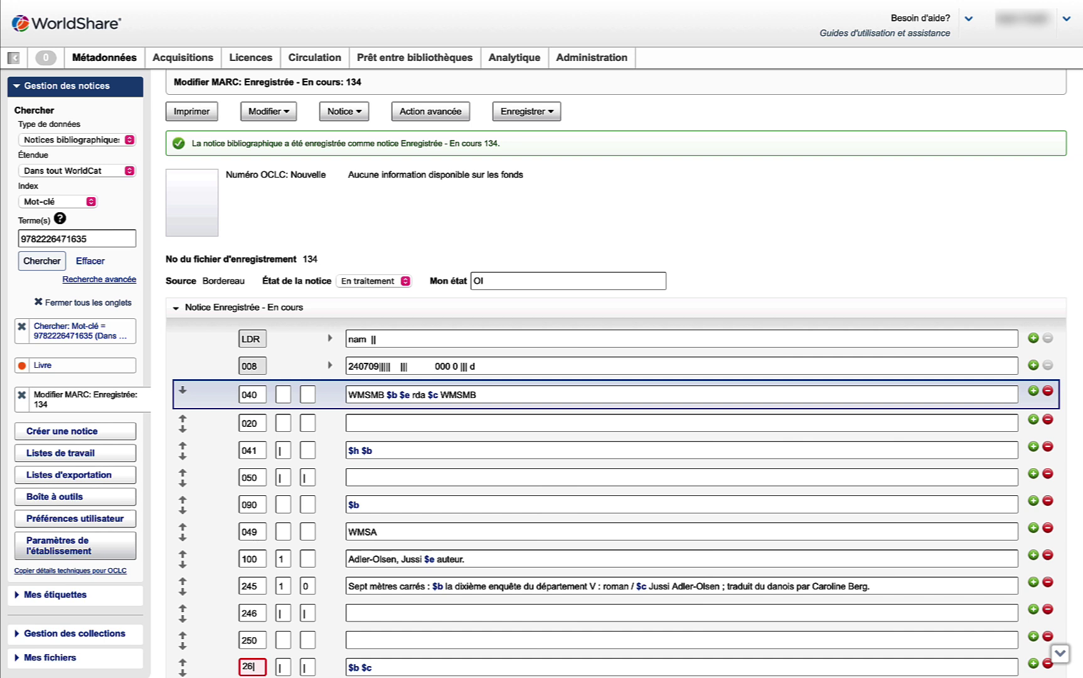
- Create another RDA record in MARC 21 view with the Livre material type and the "Dons eleves" constant data template
left_click(61, 431)
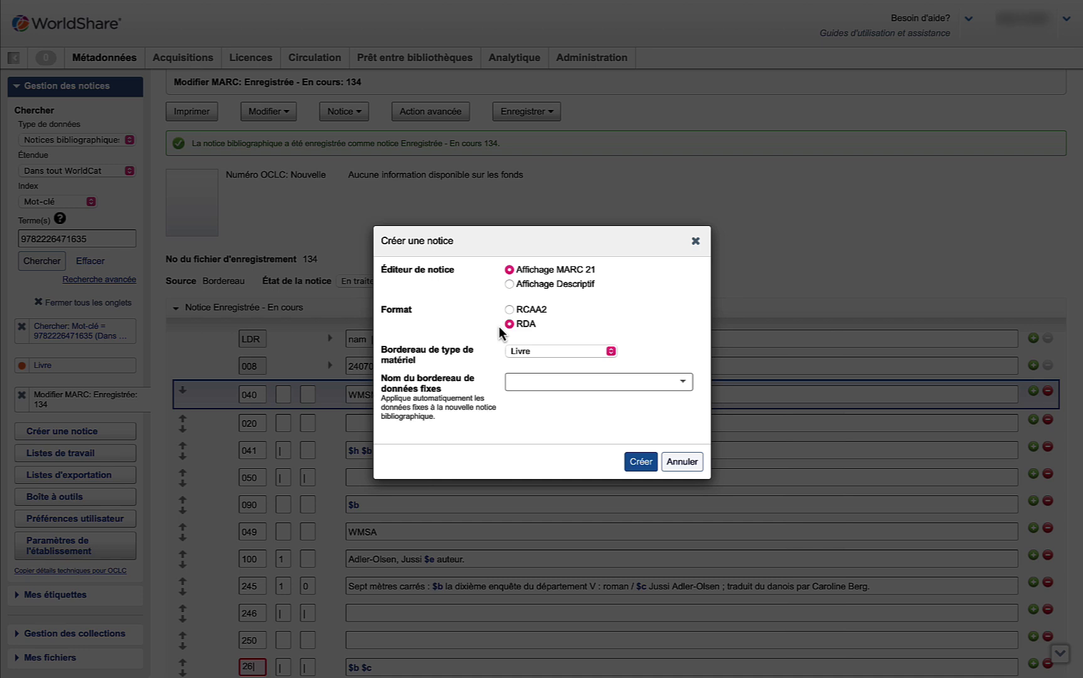
left_click(613, 352)
left_click(558, 353)
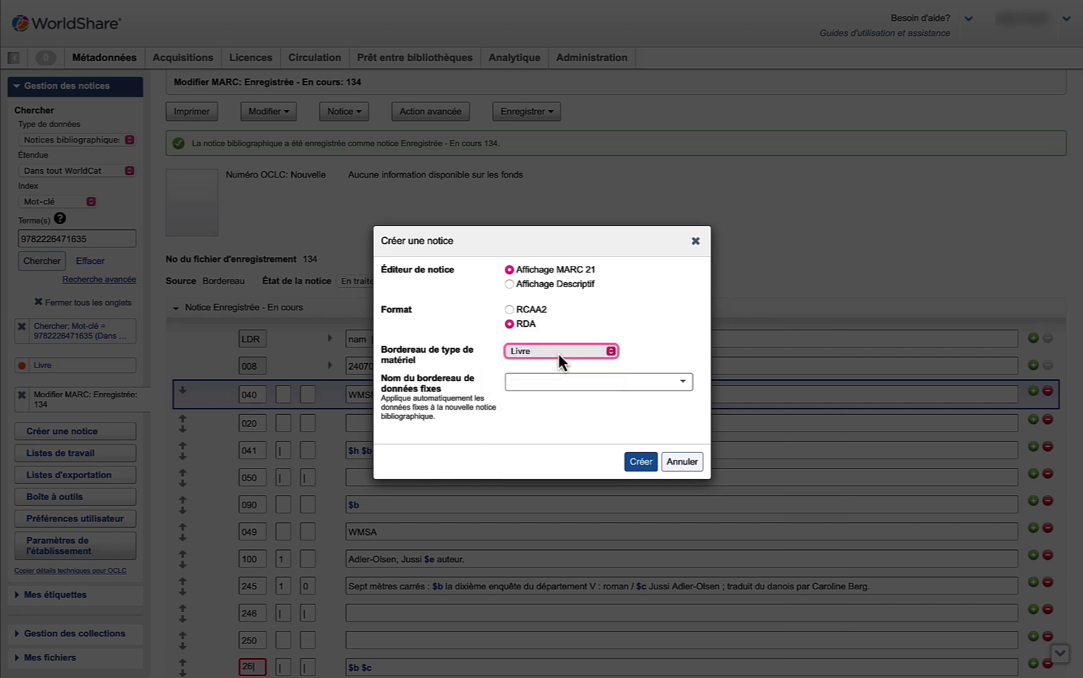
left_click(684, 384)
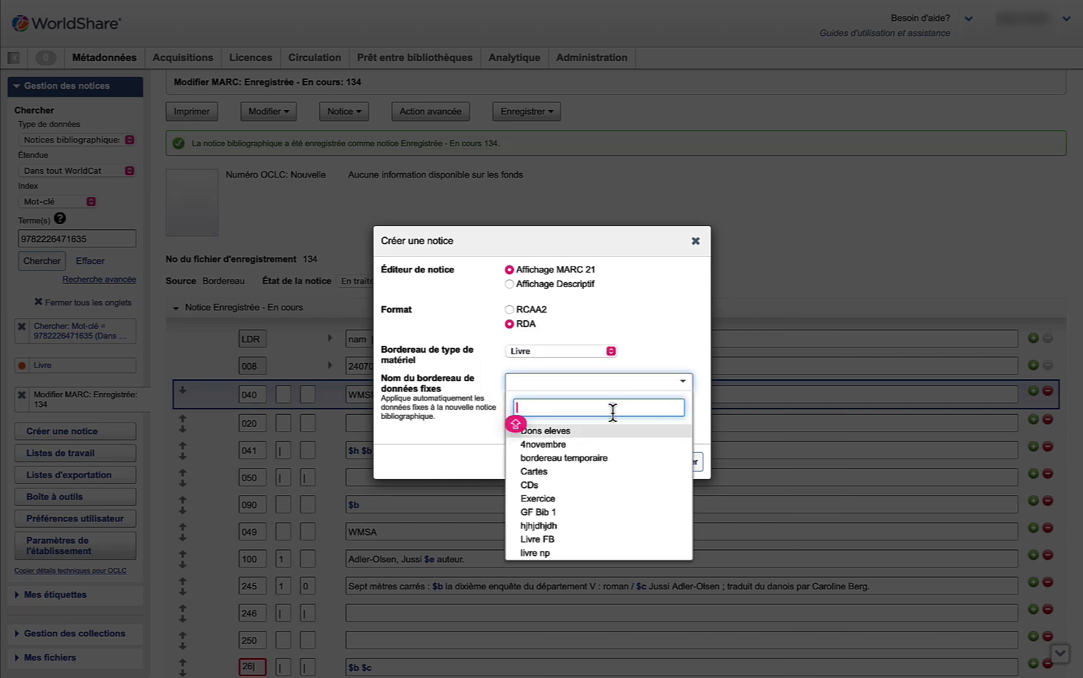
left_click(559, 431)
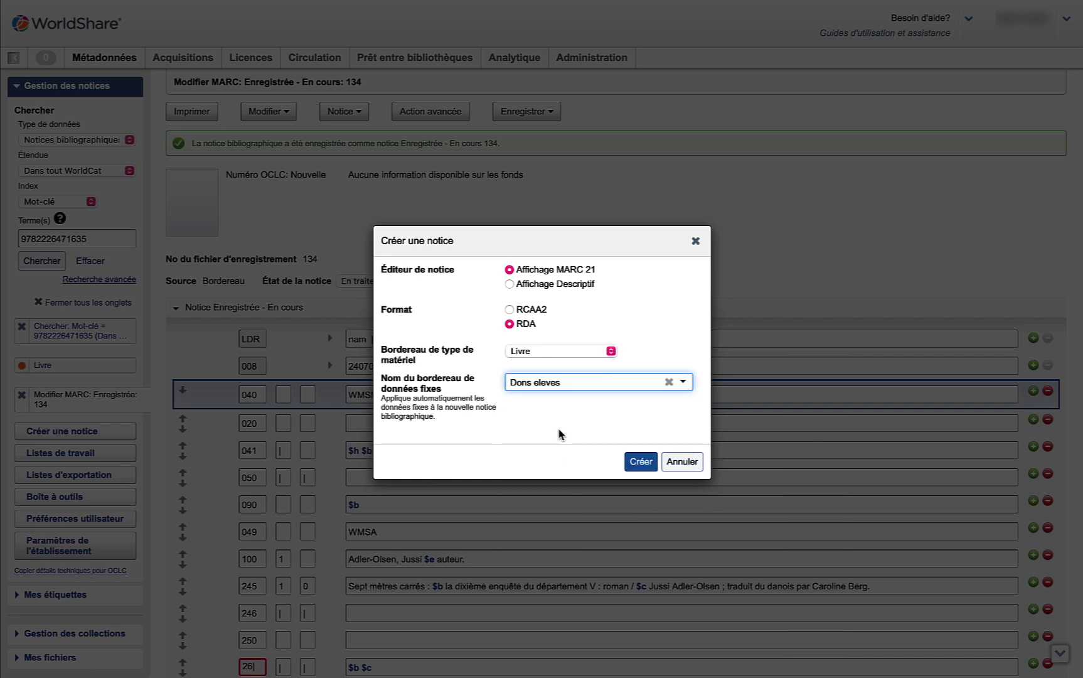
key("Return")
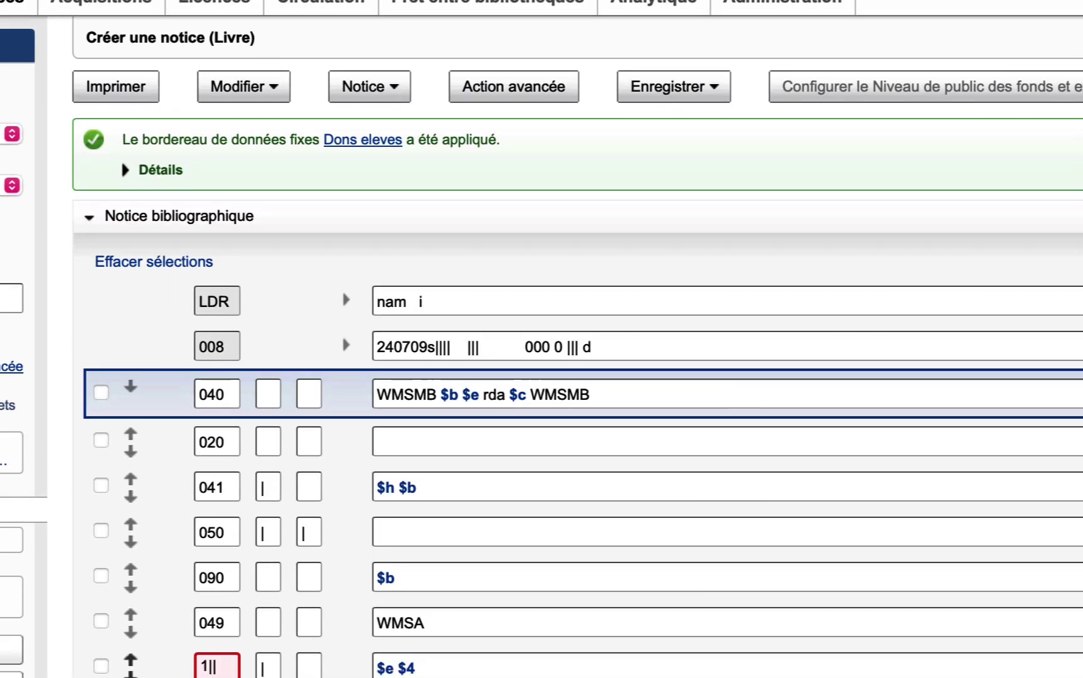
- Add a second 500 note field below the existing 500 field, with blank indicators and the content "Comprend un index."
scroll(627, 439, "down", 3)
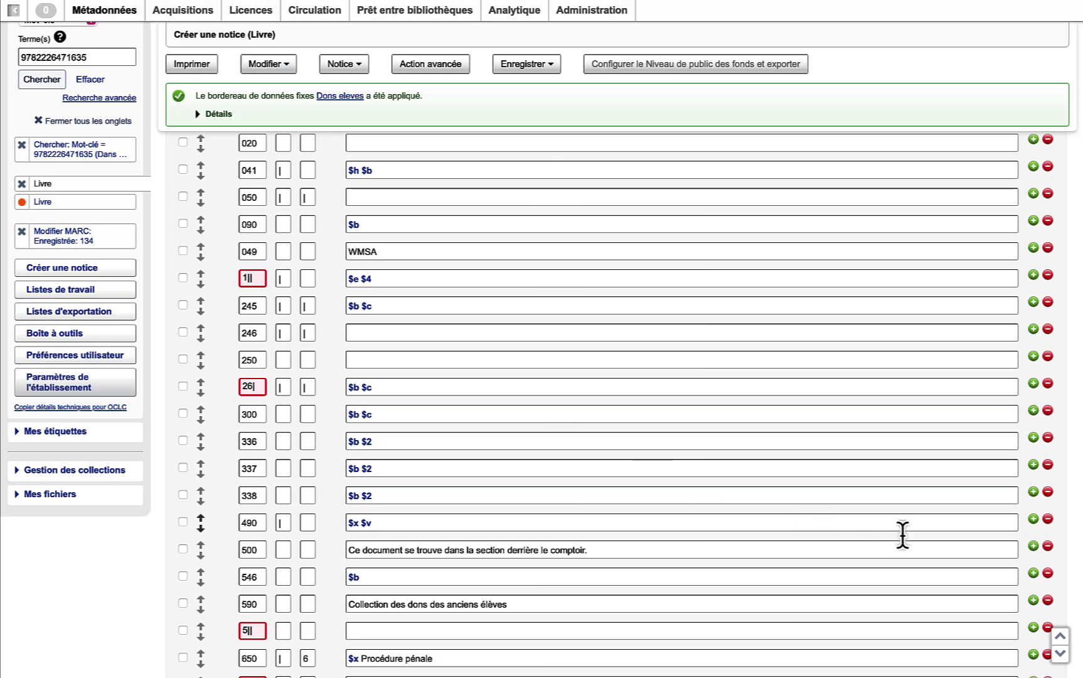
left_click(1033, 546)
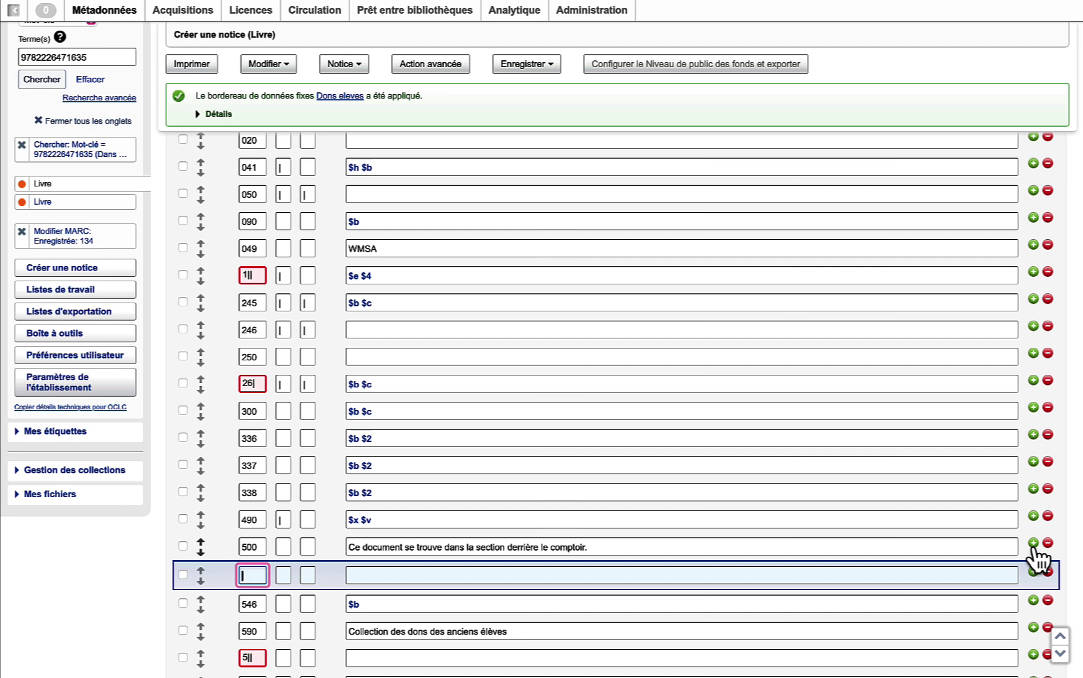
type("500")
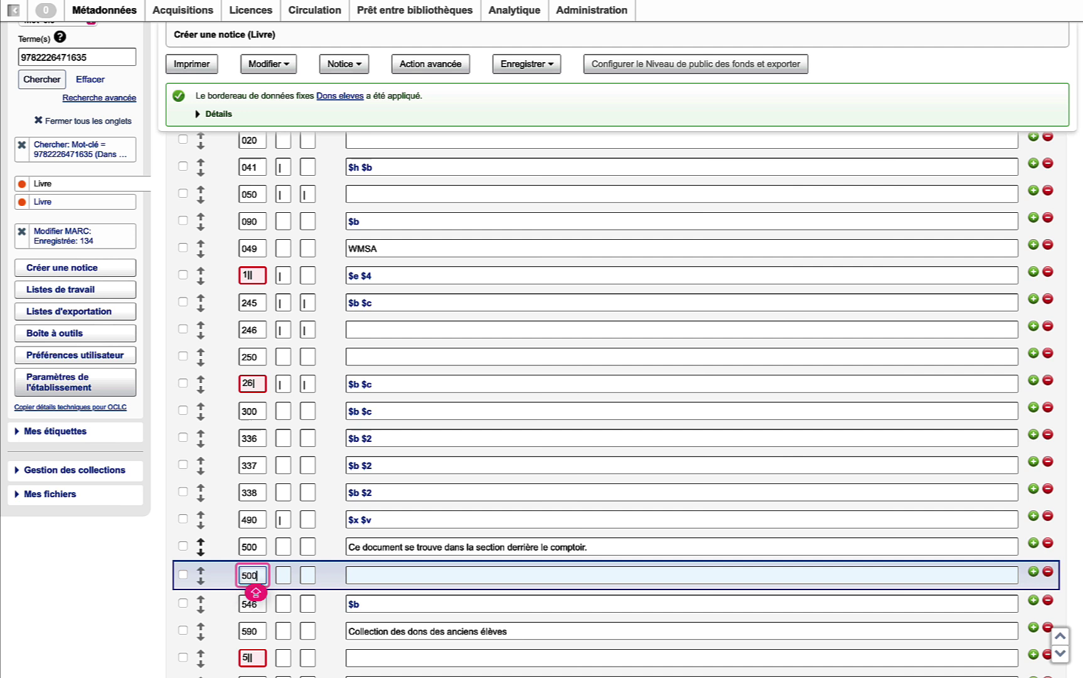
key("Tab")
key("Tab")
key("Tab")
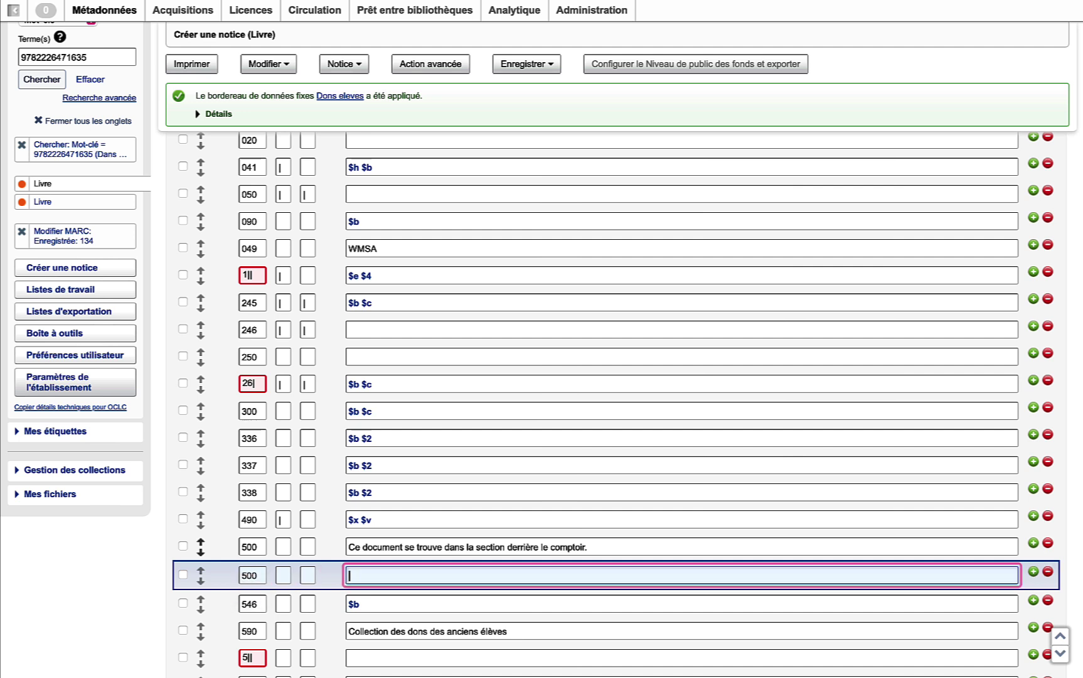
type("Comprend un index.")
- Insert a 520 field below field 546 with the French summary beginning "Cet ouvrage contient les versions française et anglaise du Code de procédure pénale"
left_click(1034, 600)
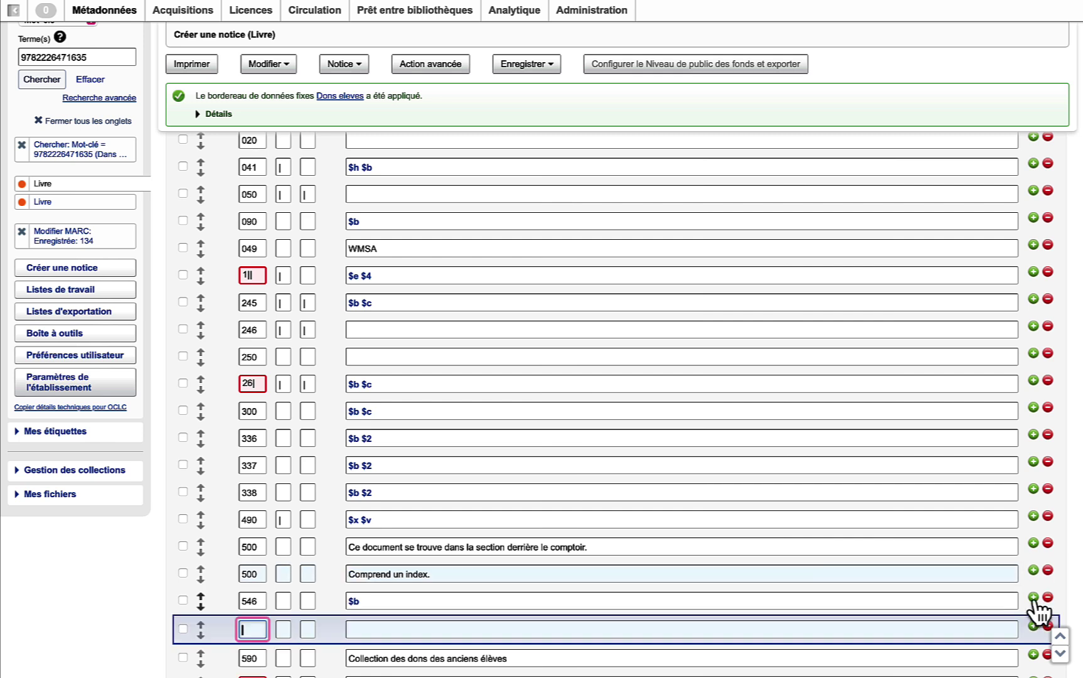
scroll(683, 562, "down", 3)
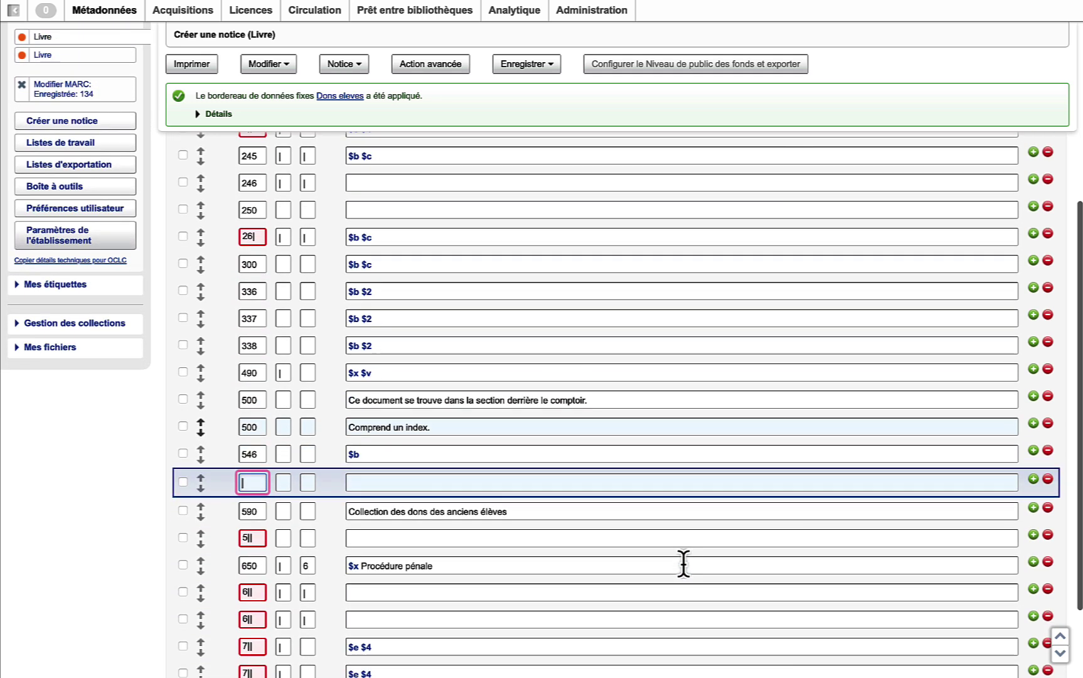
type("520")
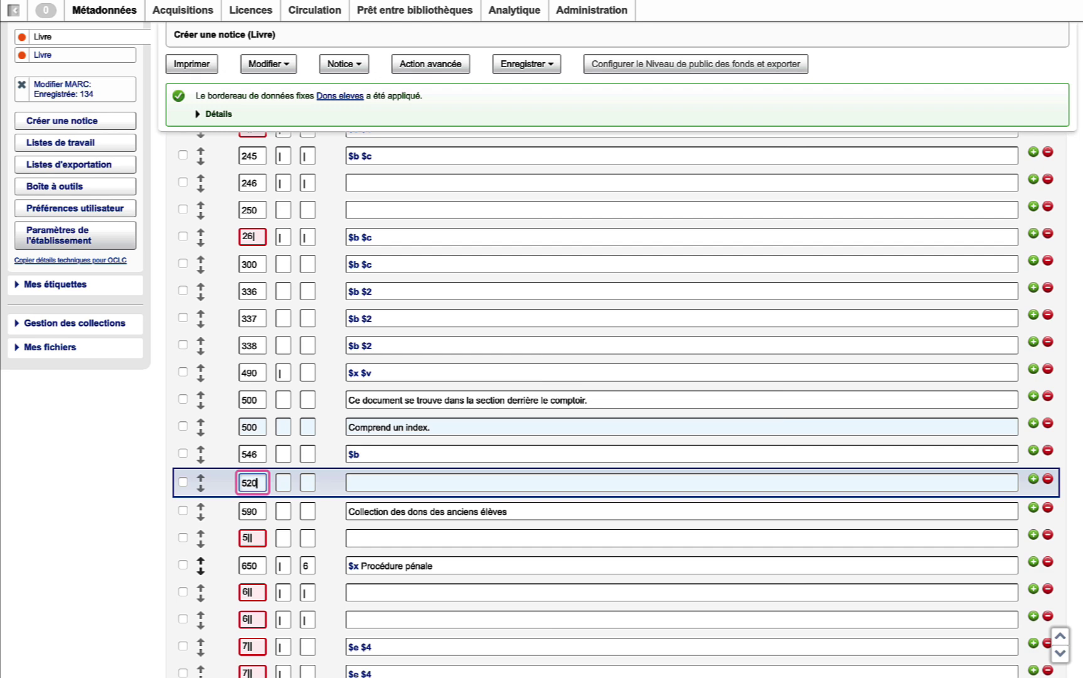
key("Tab")
key("Tab")
key("Tab")
type("Cet ouvrage contient les versions française et anglaise du Code de procédure pénale, de ses règlements ainsi que des règlements connexes pertinents. Le lecteur y trouvera sous chaque article : l'identification du but de la disposition, des commentaires et des résumés jurisprudentiels de même que les dispositions corrélatives. Pour certains articles, un plan des annotations guide le lecteur dans ses recherches.L'élément le plus important de cette mise à jour est la sanction, le 5 juin 2020, de la Loi visant principalement à favoriser l'efficacité de la justice pénale et à établir les modalités d'intervention de la Cour du Québec dans un pourvoi en appel, qui prévoit un ensemble de mesures visant à favoriser l'efficacité de la justice pénale.")
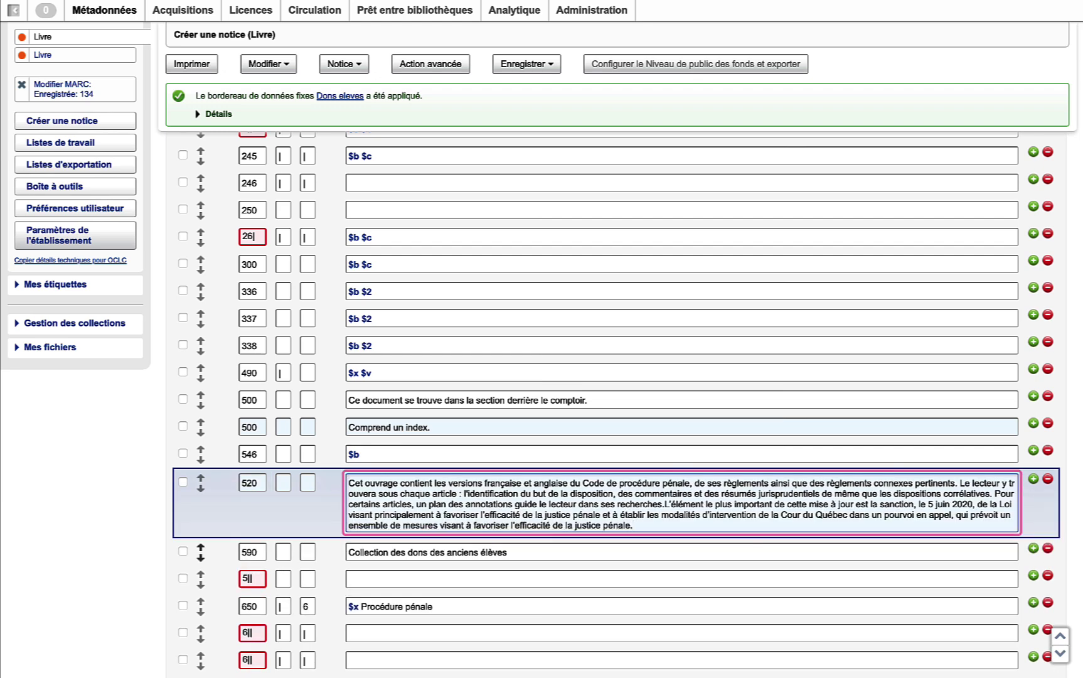
scroll(539, 80, "down", 2)
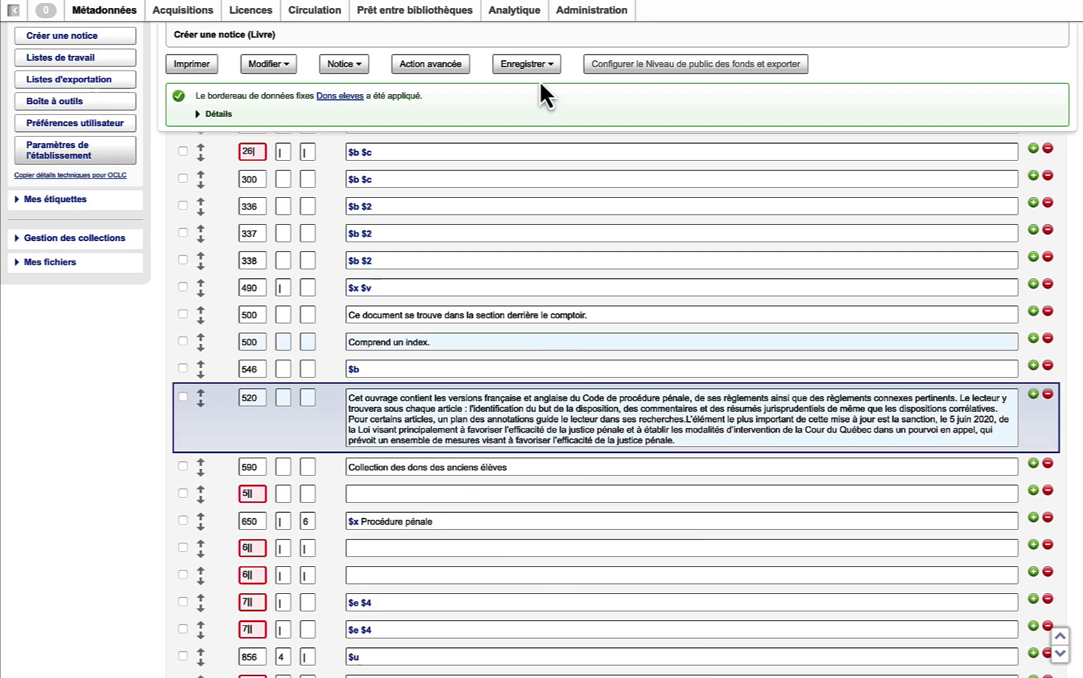
left_click(553, 69)
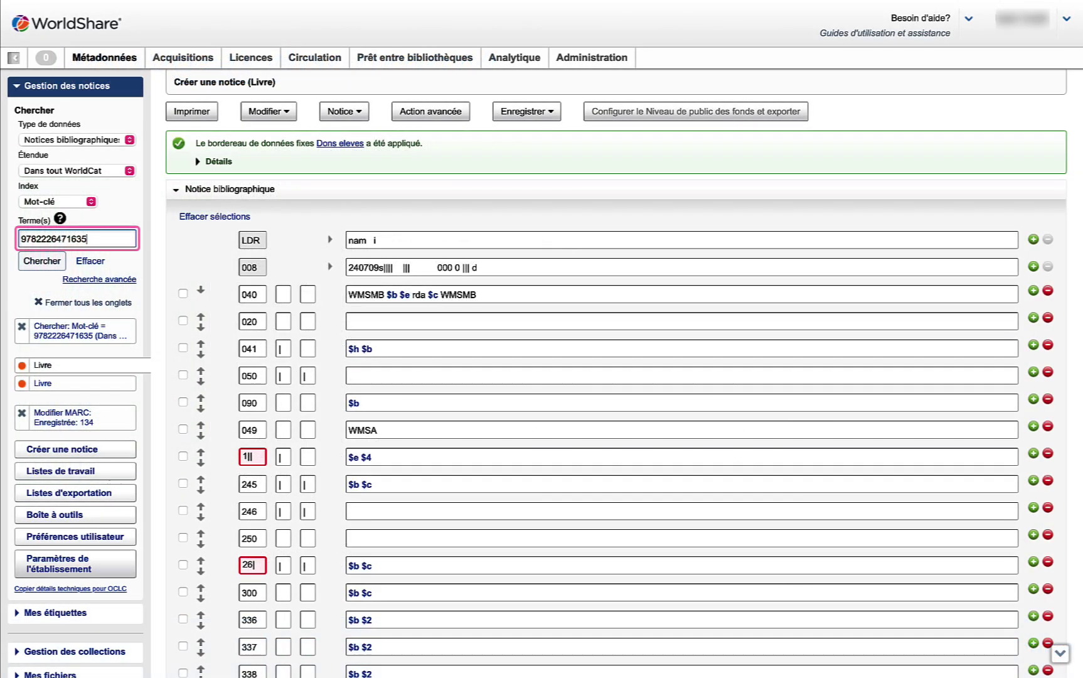
- Search all of WorldCat by Titre for "Broke, black, & blue : an anthology of blues classics and rarities."
left_click(53, 201)
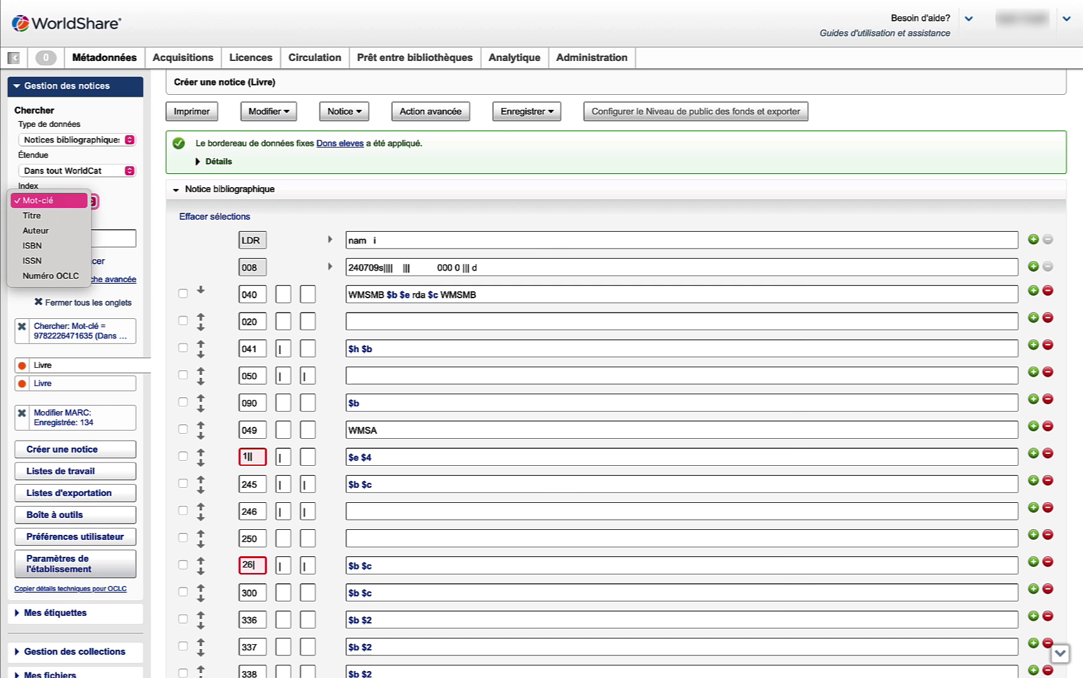
left_click(66, 216)
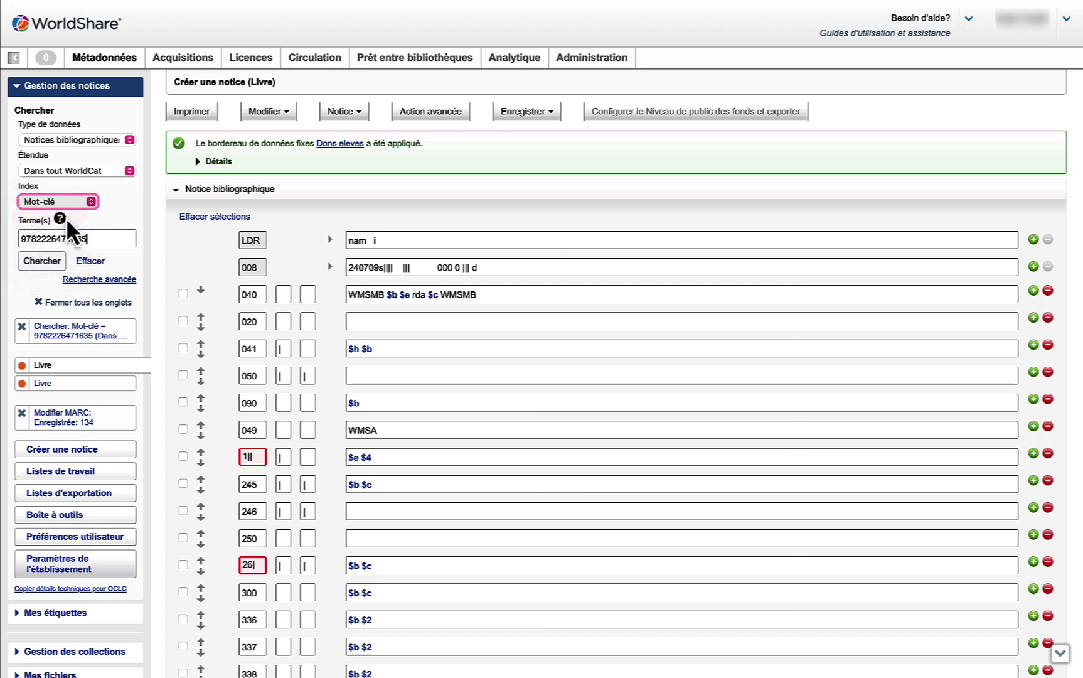
key("Tab")
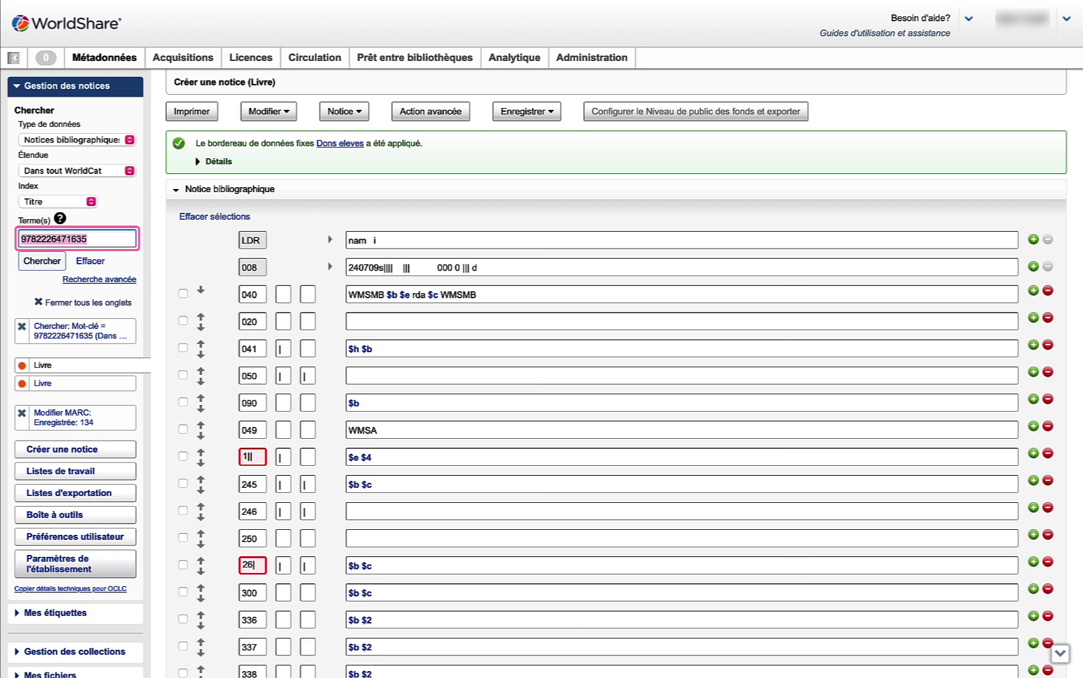
type("Broke, black, & blue : an anthology of blues classics and rarities.")
left_click(45, 284)
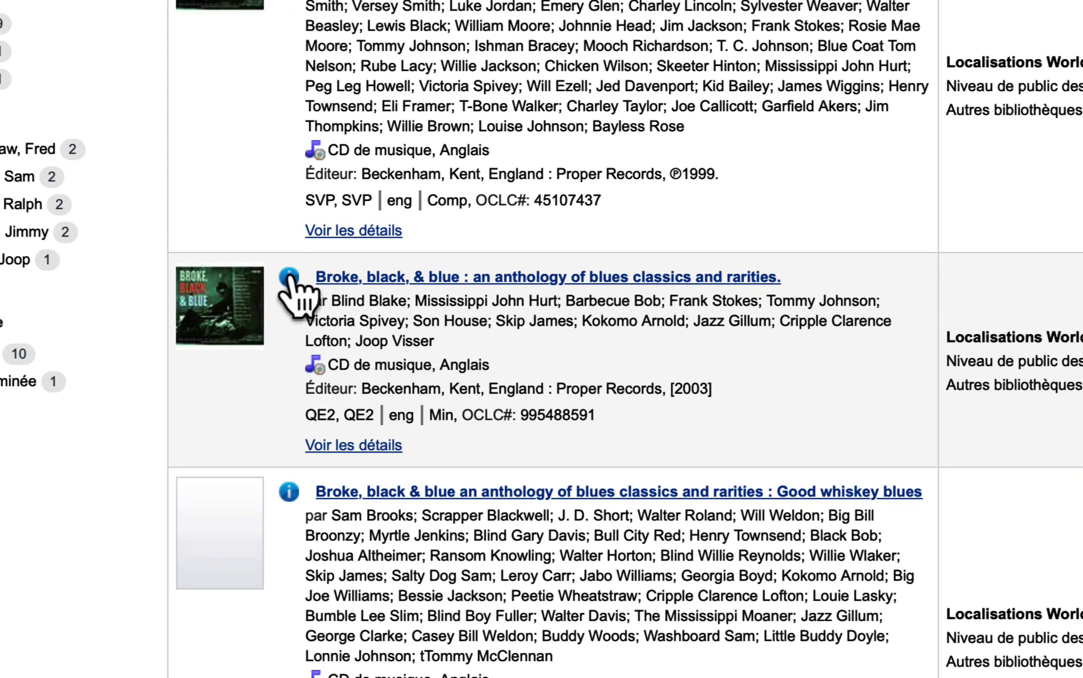
- Limit the results to Anglais as cataloguing language and derive a new record from the 2003 Proper Records CD
left_click(289, 276)
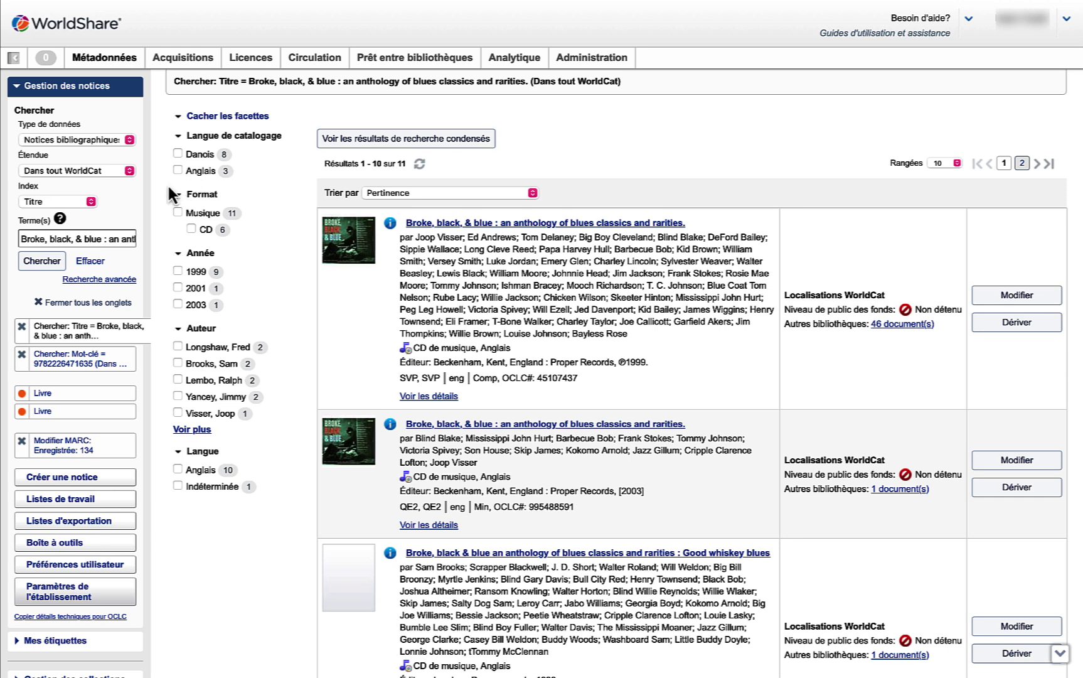
left_click(177, 170)
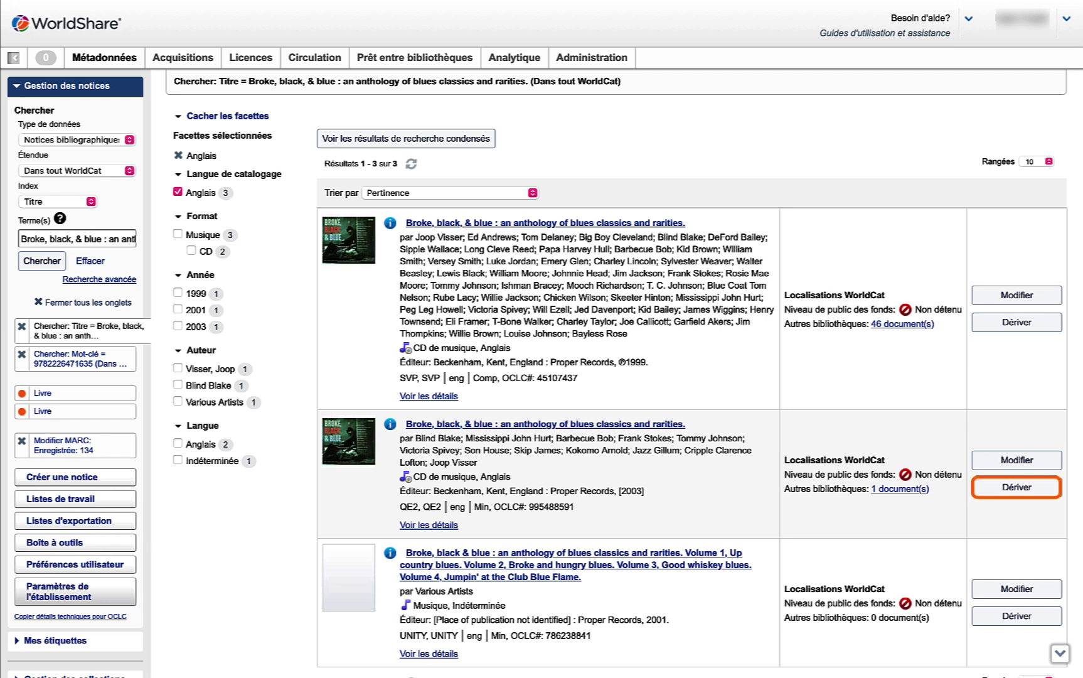
left_click(1015, 492)
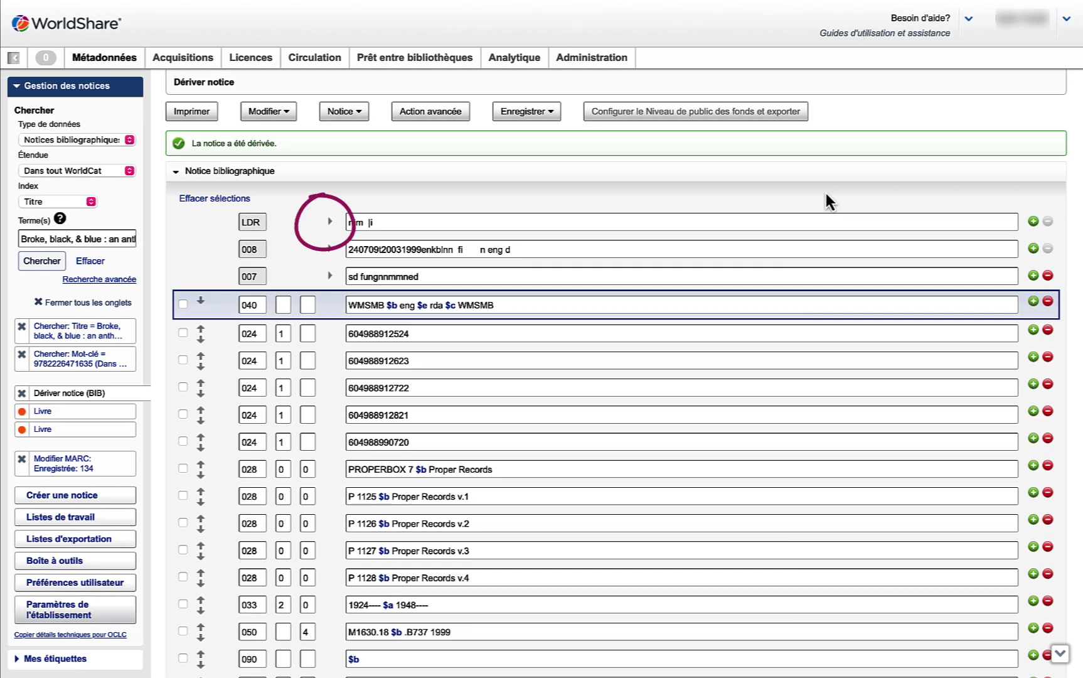
- Change the derived record's material type to Document visuel, checking the leader's Type de notice before and after the change
left_click(330, 221)
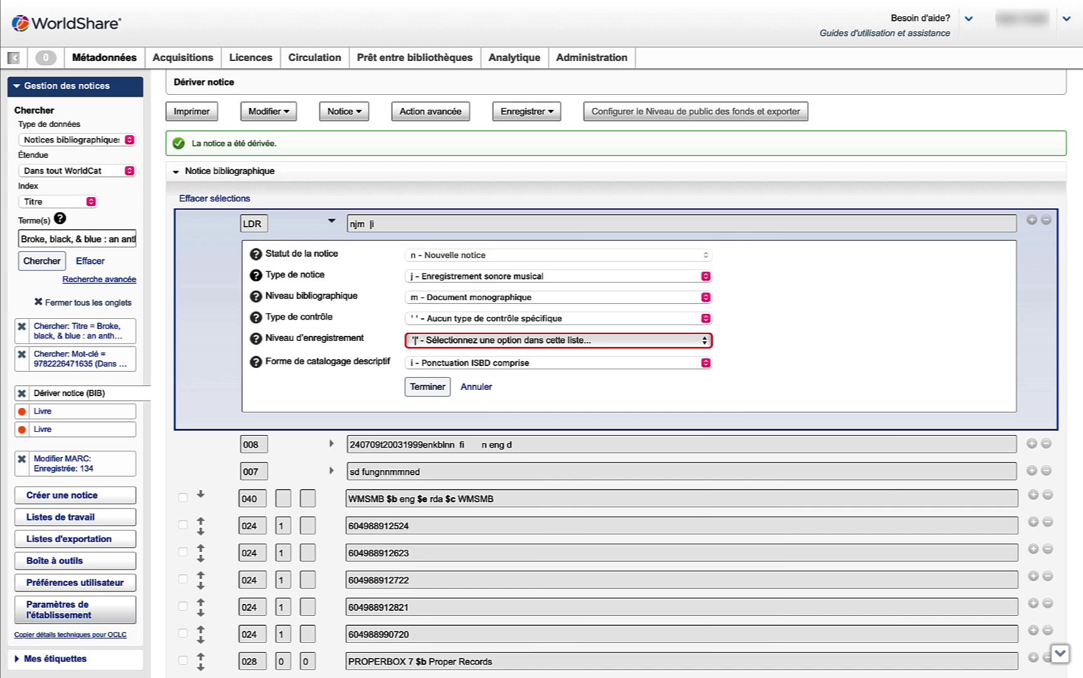
left_click(256, 275)
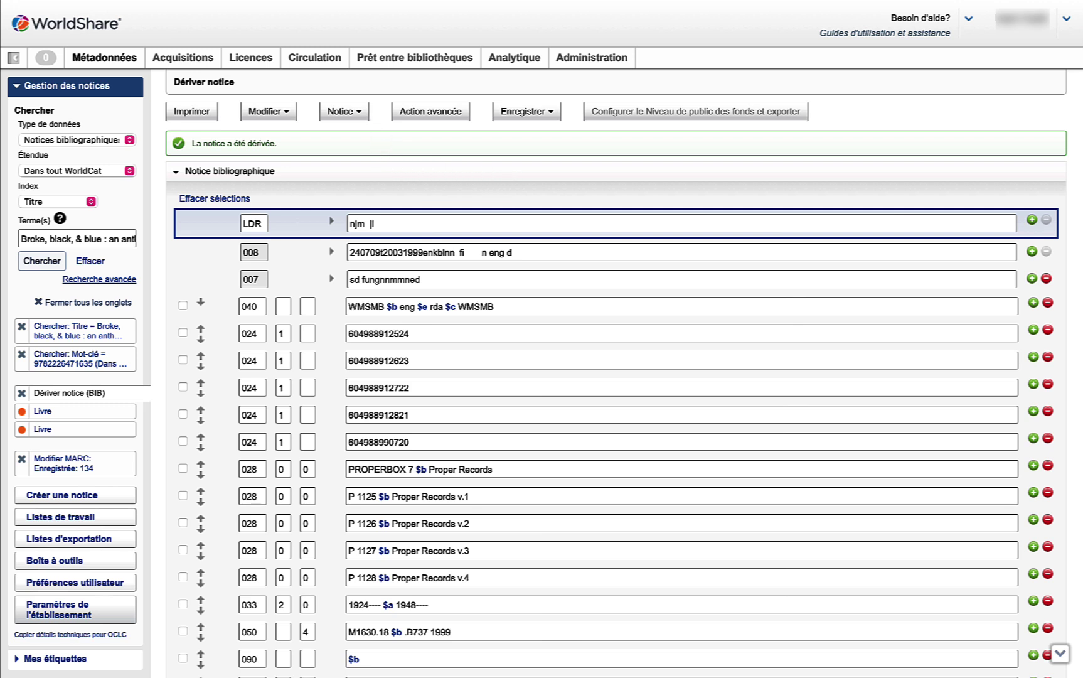
left_click(344, 111)
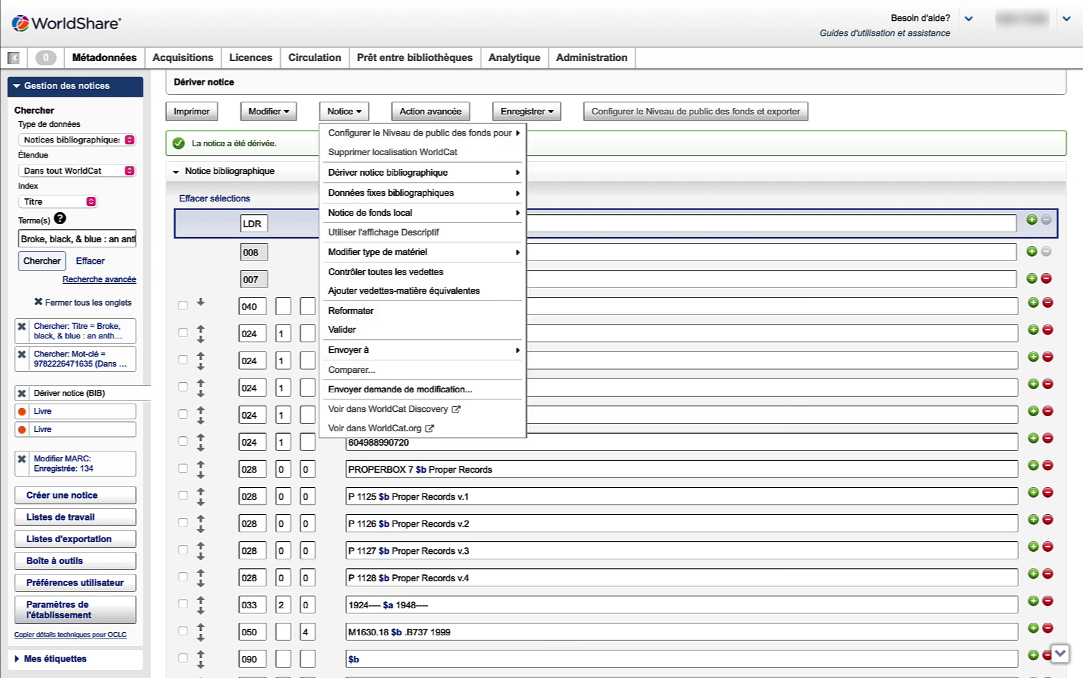
mouse_move(377, 251)
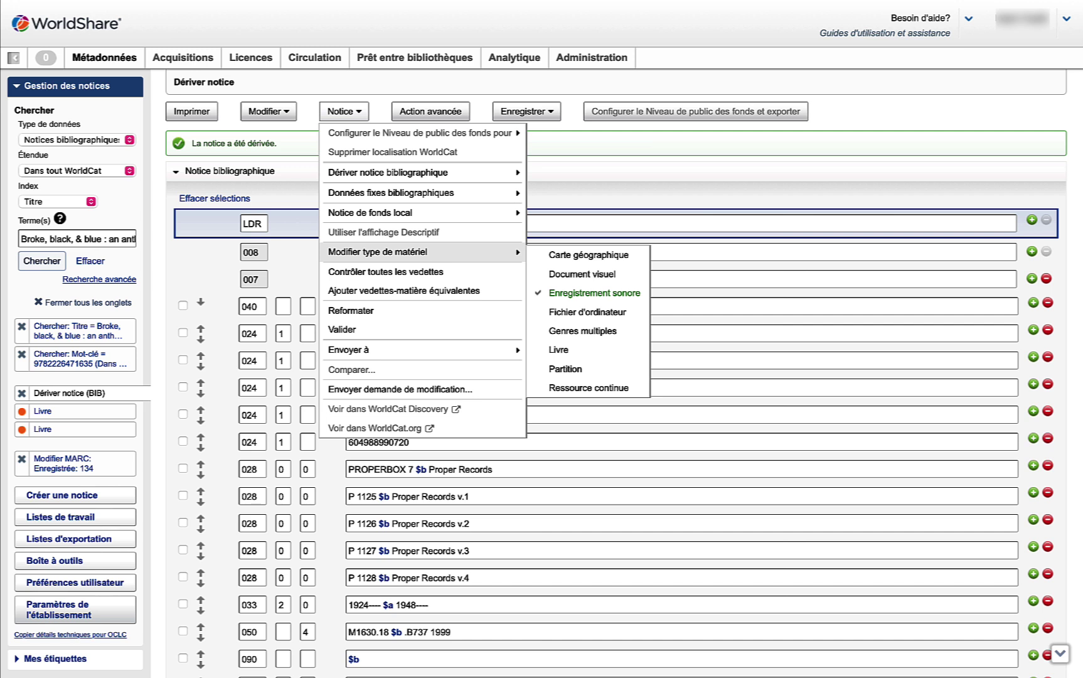
left_click(572, 273)
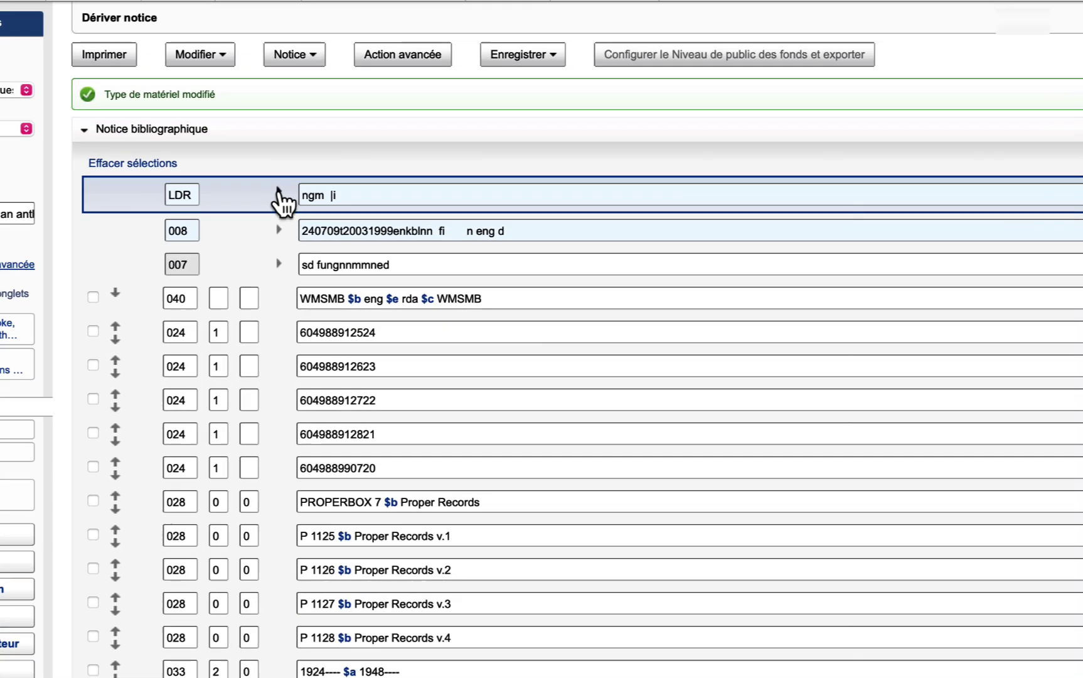
left_click(331, 221)
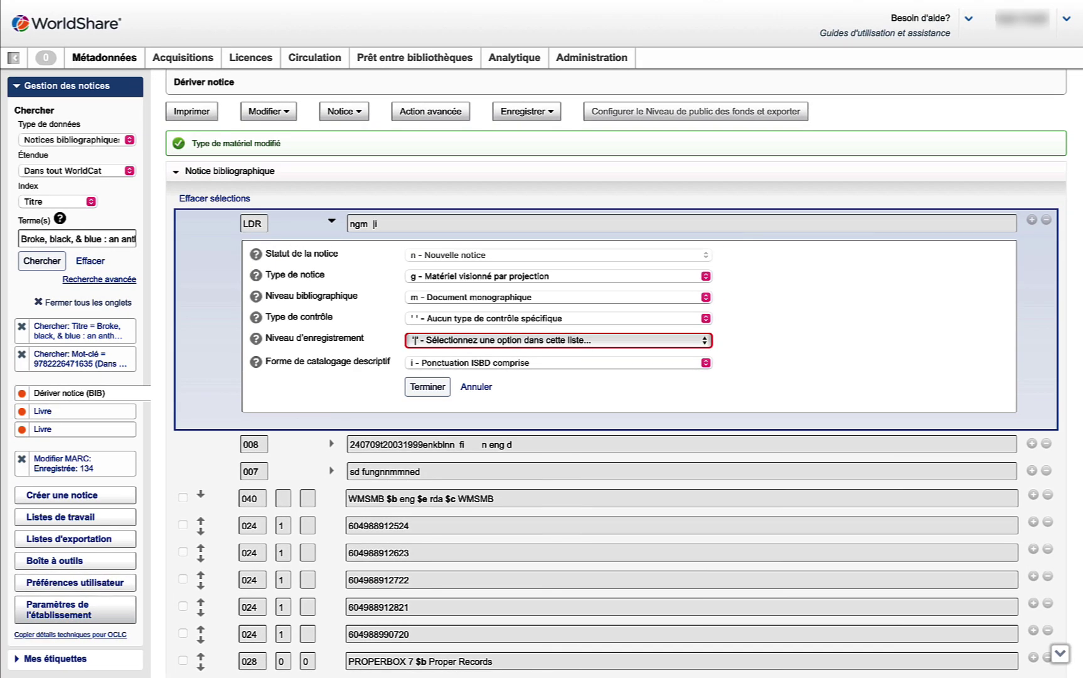
left_click(427, 386)
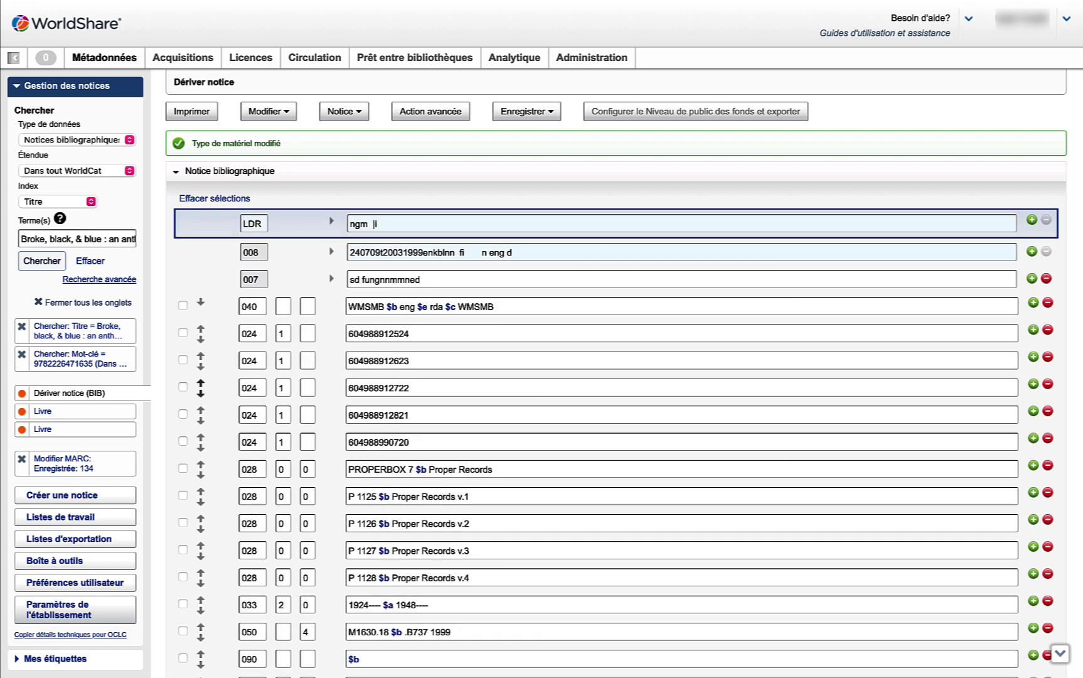
- Set Code de Genre de document in field 008 to "v - Enregistrement vidéo"
left_click(331, 251)
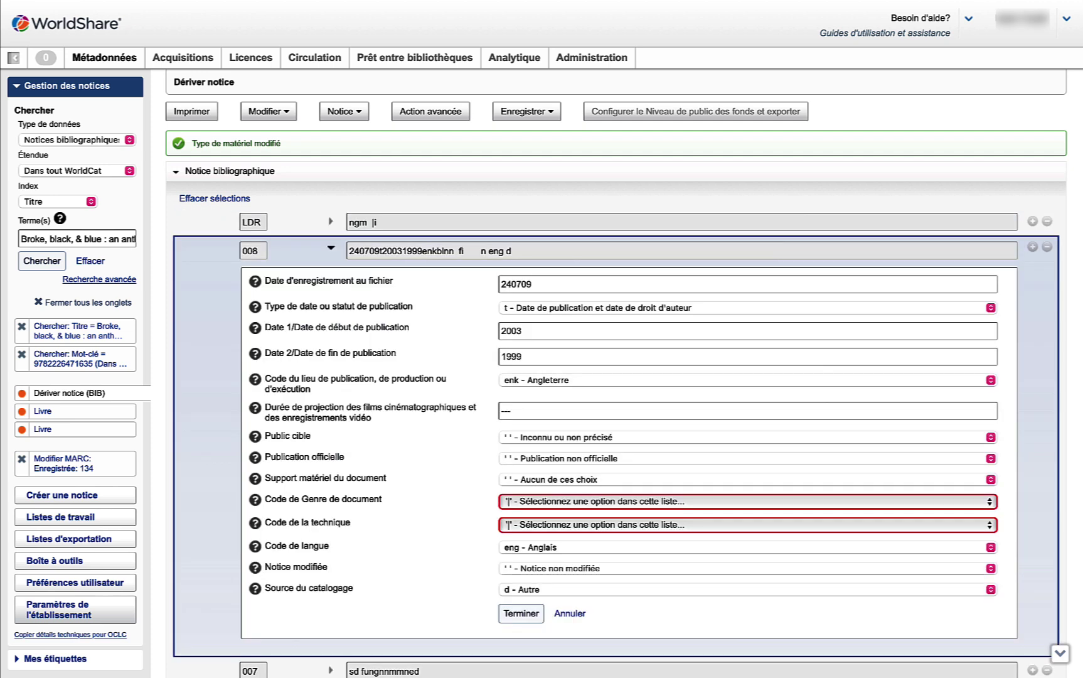
left_click(634, 500)
scroll(562, 546, "down", 5)
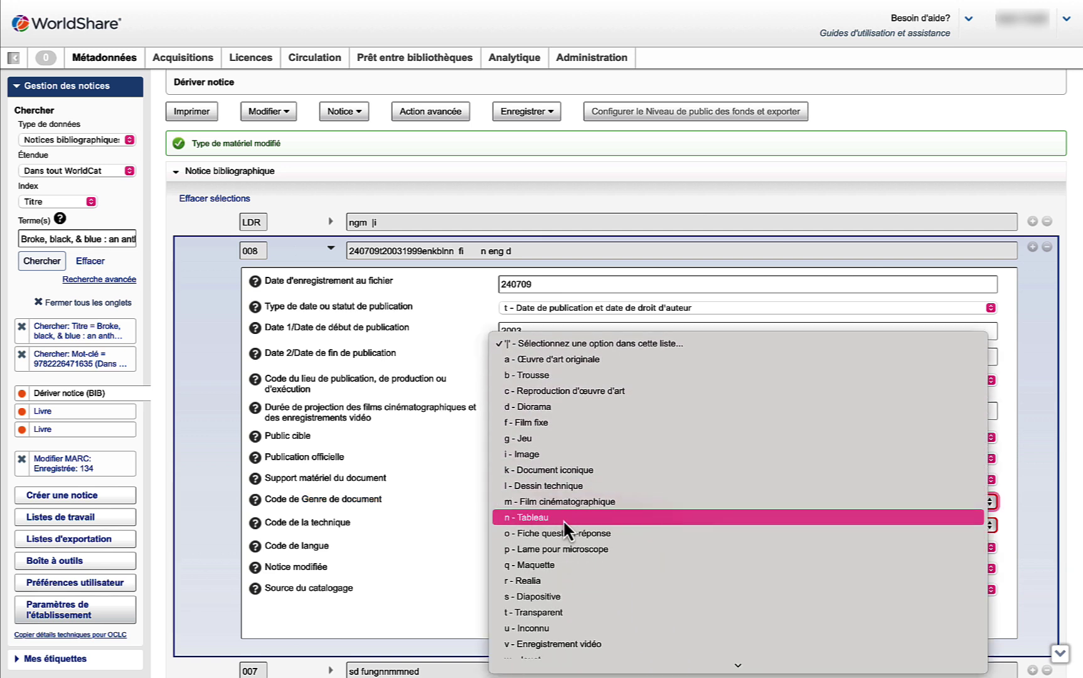
left_click(550, 628)
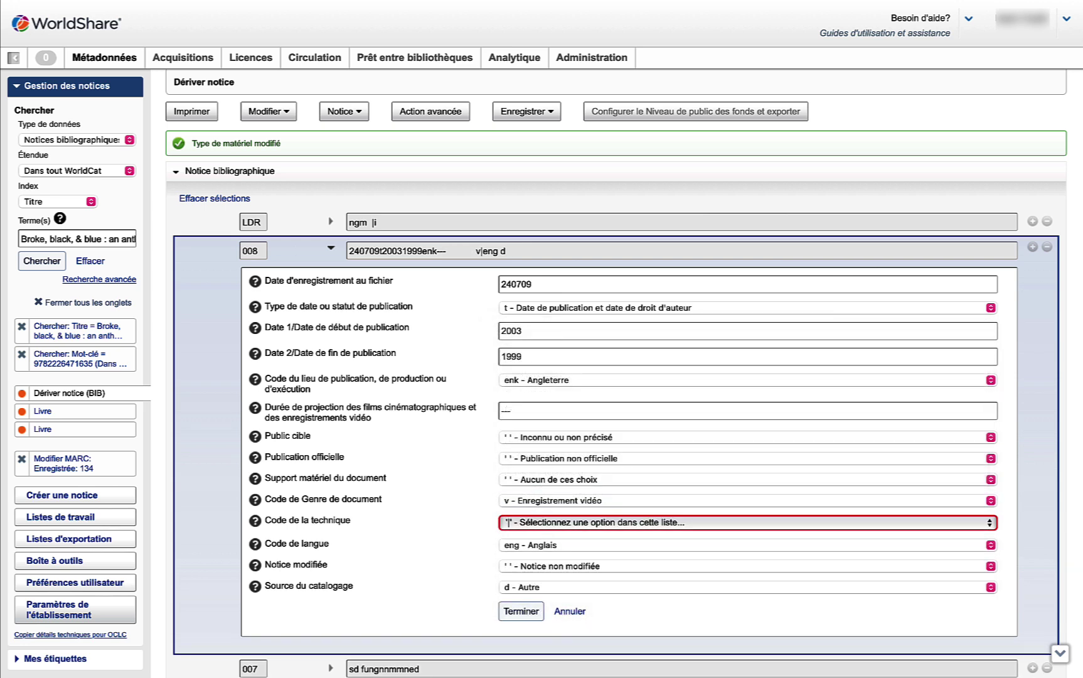
left_click(530, 615)
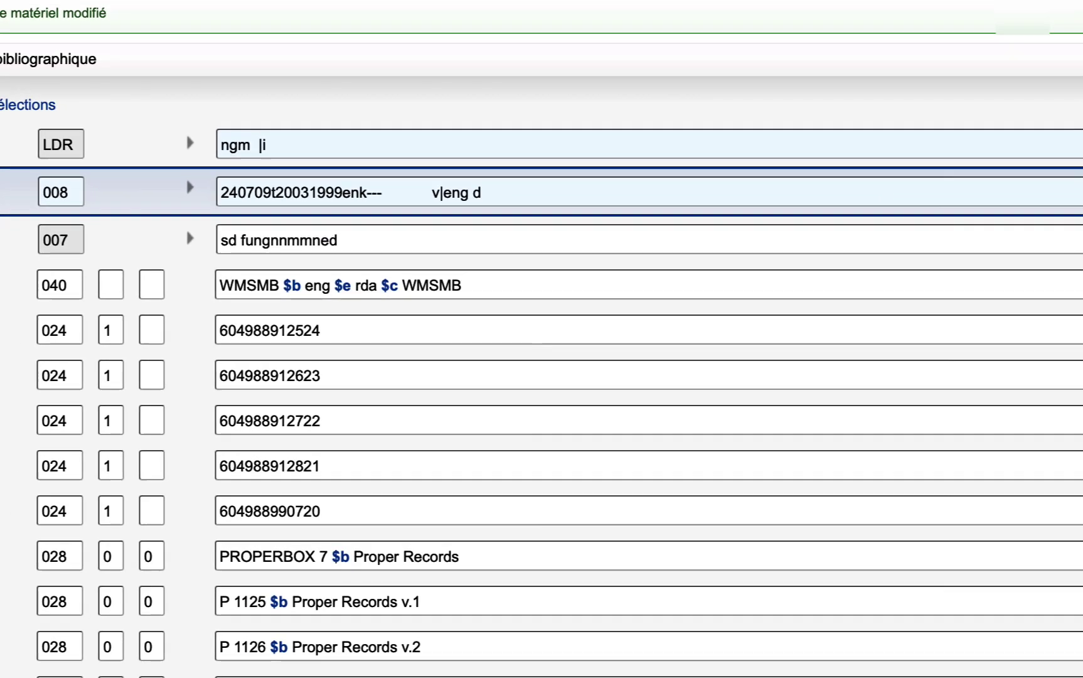
- Change the cataloguing language code in subfield $b of field 040 to "fre"
double_click(316, 285)
type("fr")
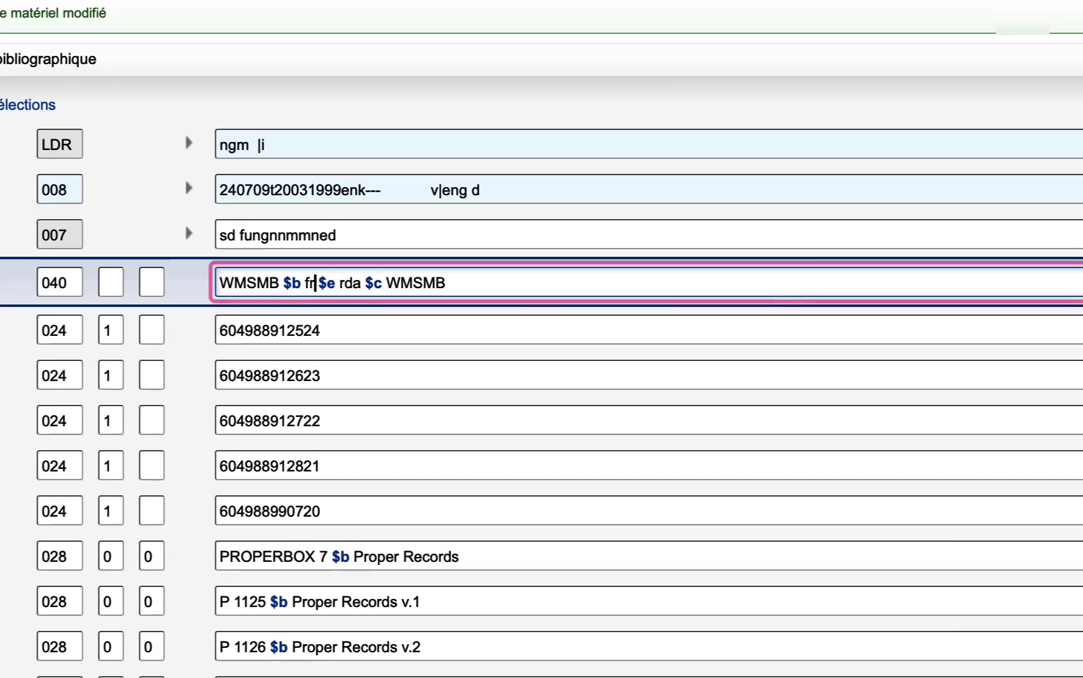
type("e")
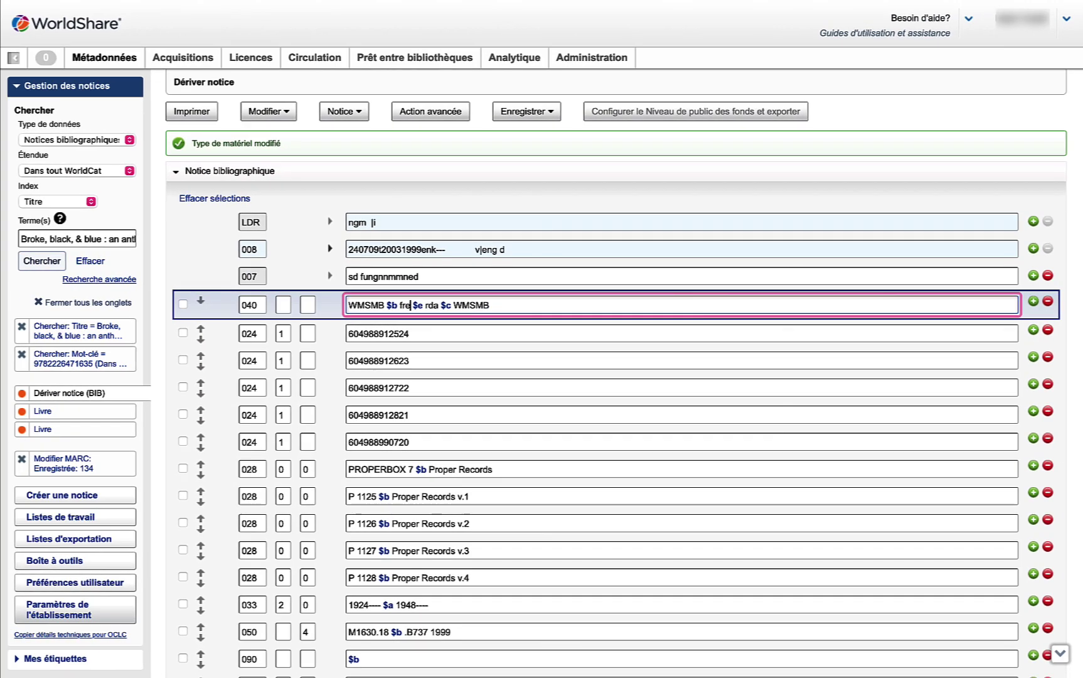
left_click(377, 190)
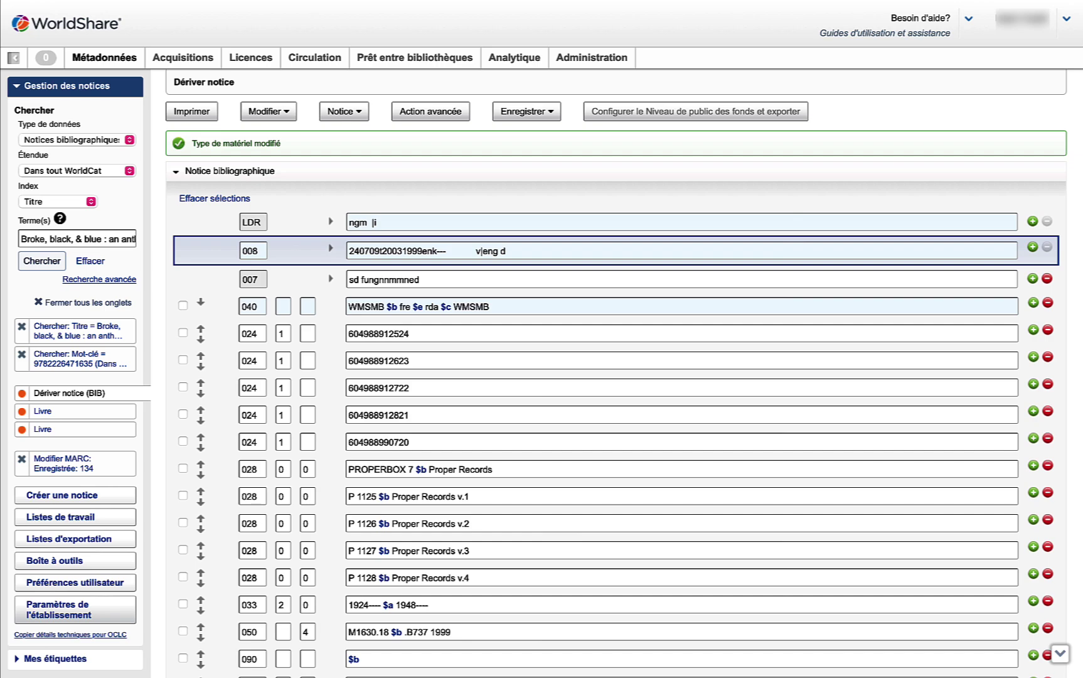
- Insert a blank field line below the fourth 700 field and delete that blank line
scroll(808, 529, "down", 10)
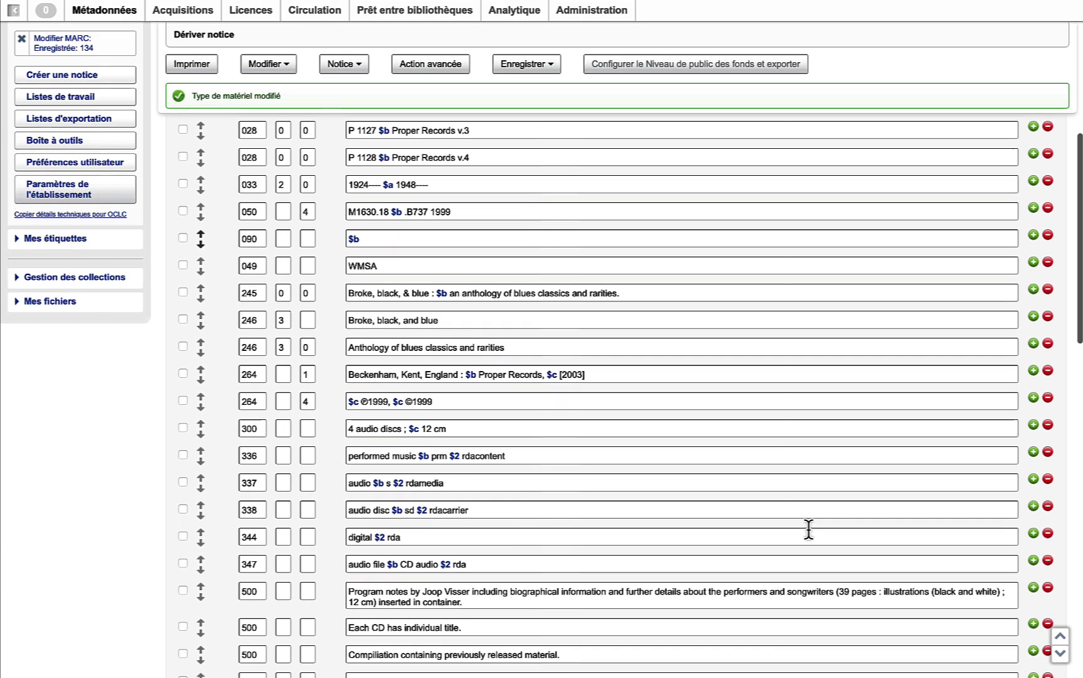
scroll(808, 529, "down", 10)
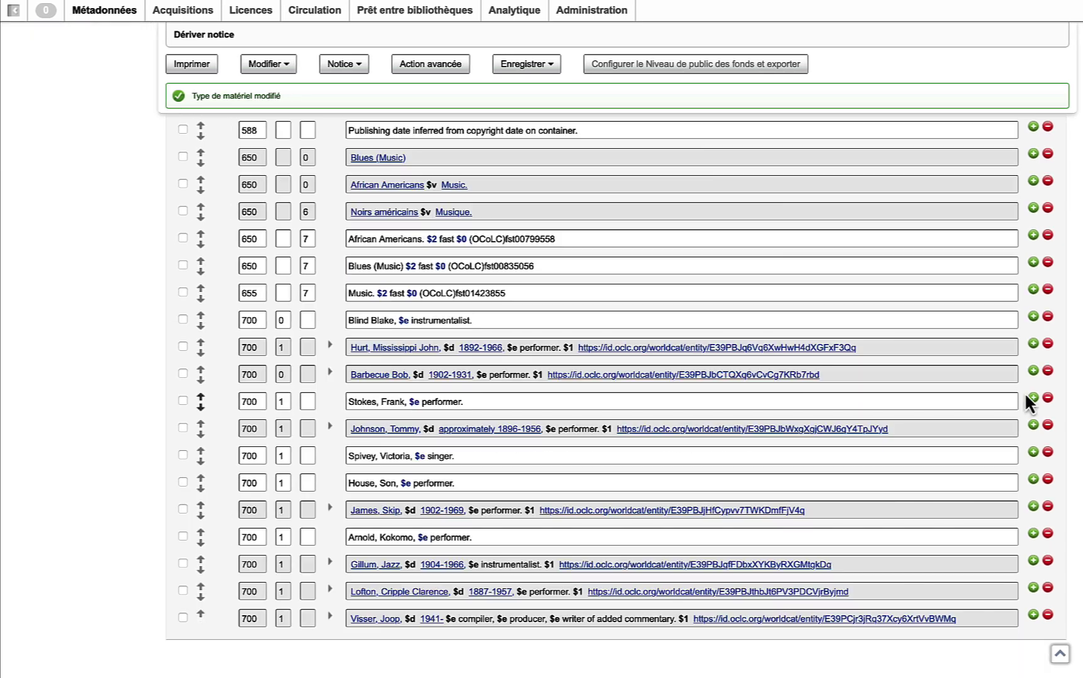
left_click(1033, 398)
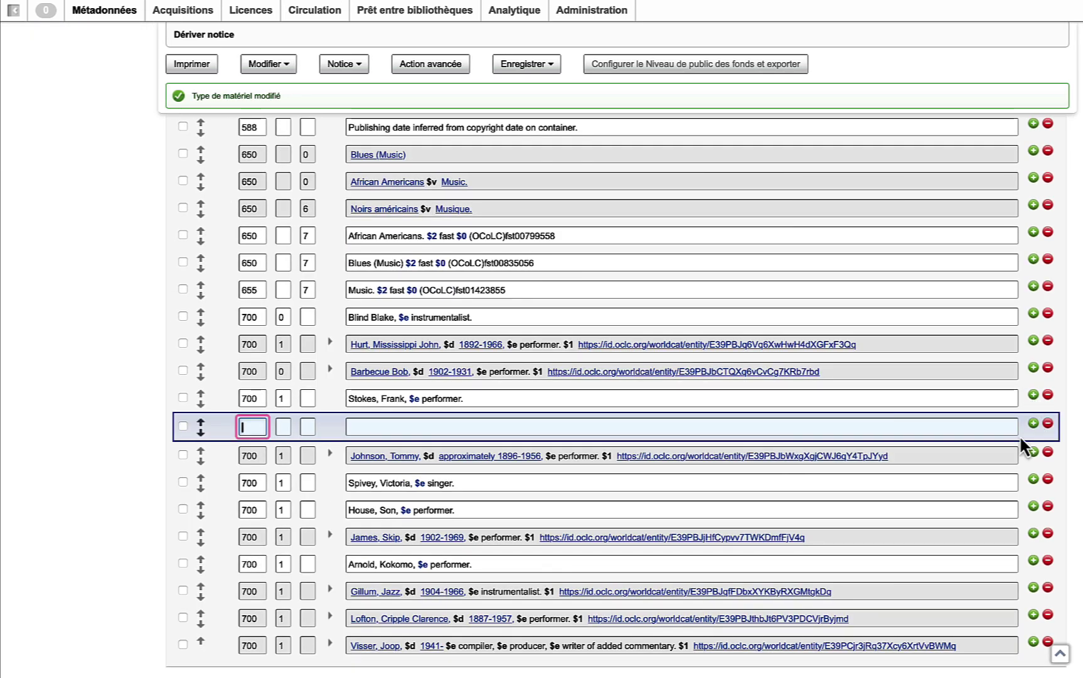
left_click(1048, 423)
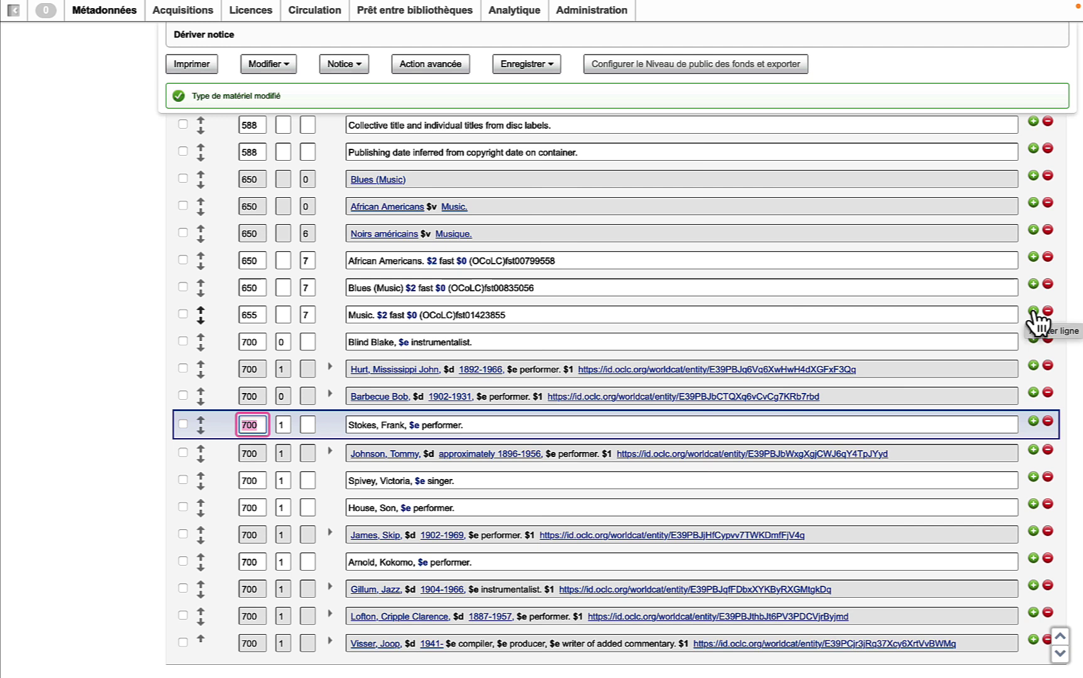
- Add a 500 field reading "Chaque CD a un titre individuel" below the 655 field and reformat the record
left_click(1033, 311)
type("500")
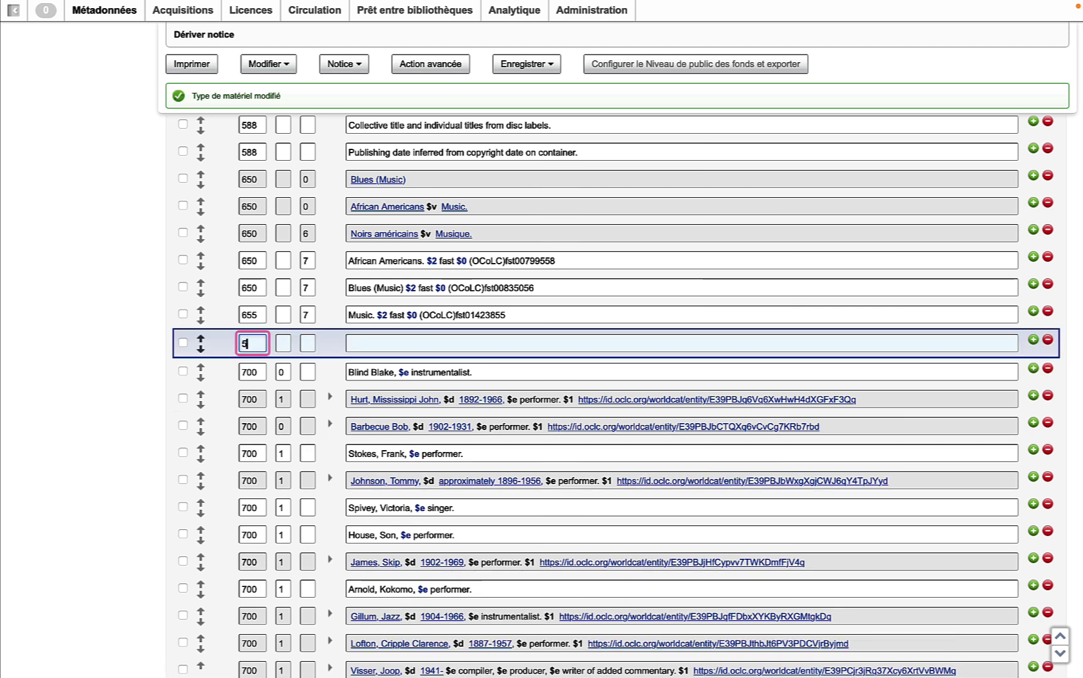
key("Tab")
key("Tab")
key("Tab")
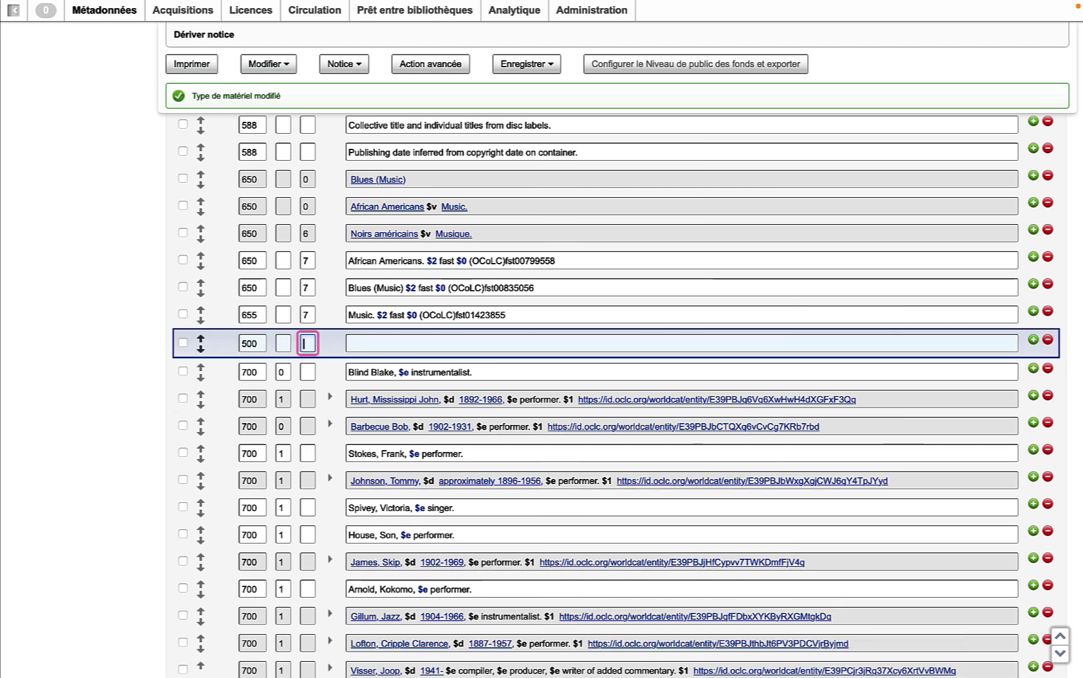
type("Chaque CD a un titre individuel")
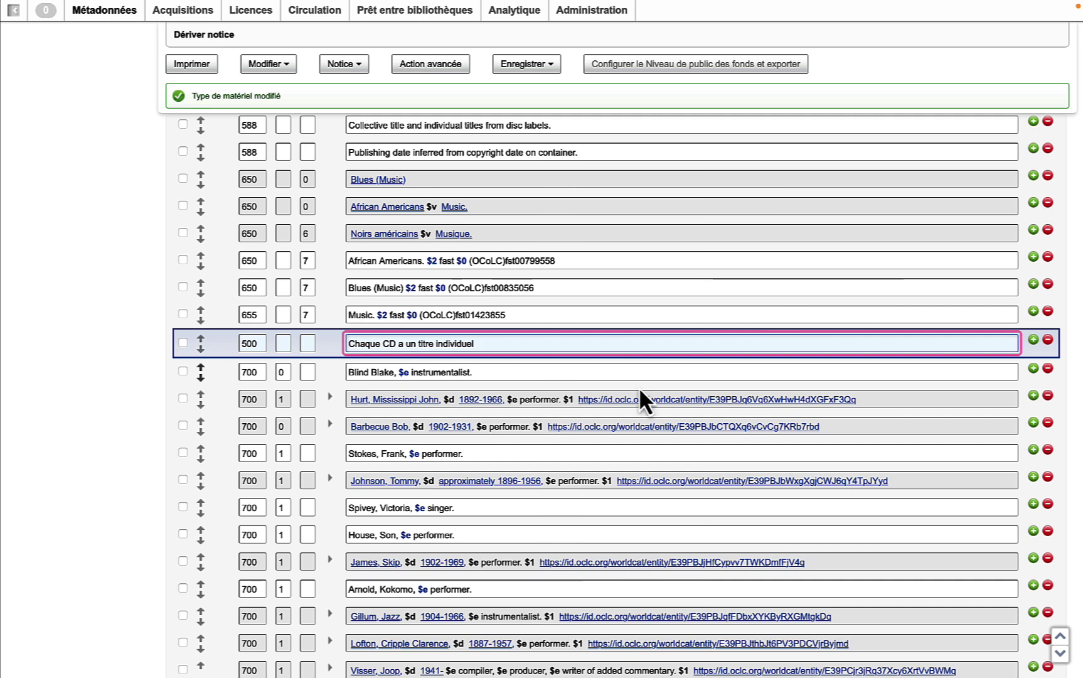
key("Tab")
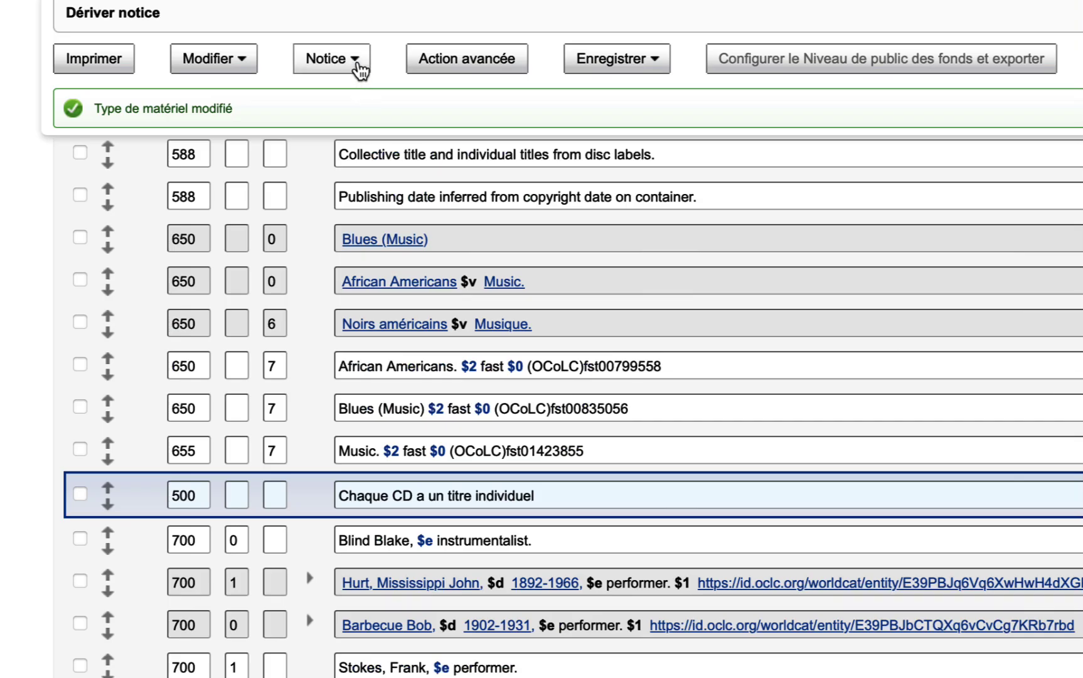
left_click(357, 65)
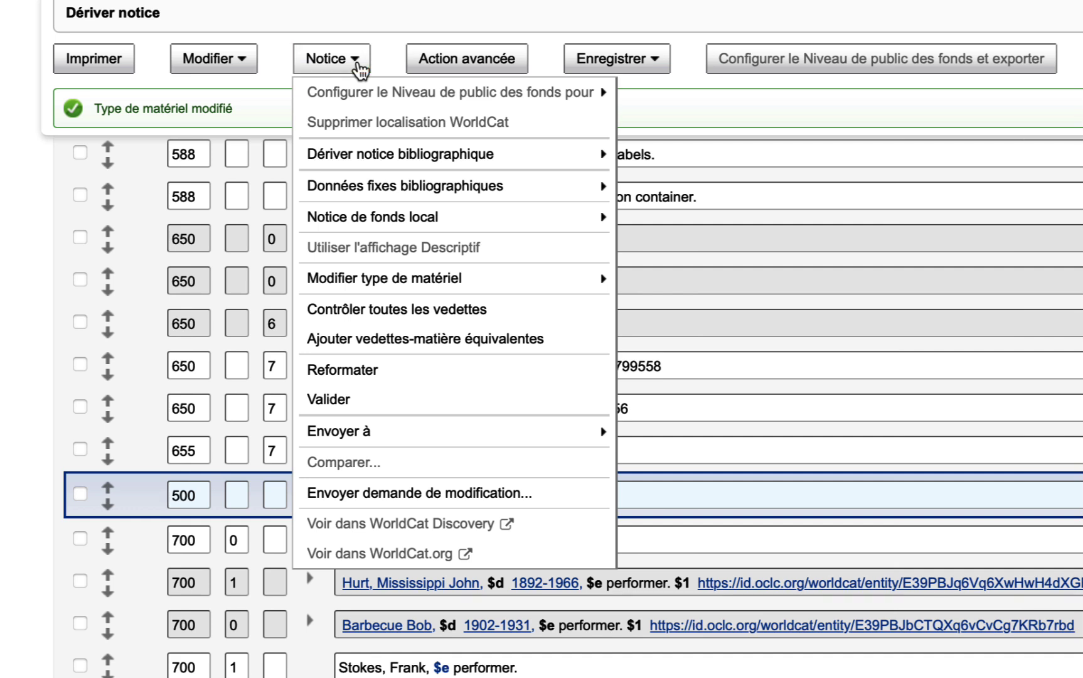
left_click(398, 371)
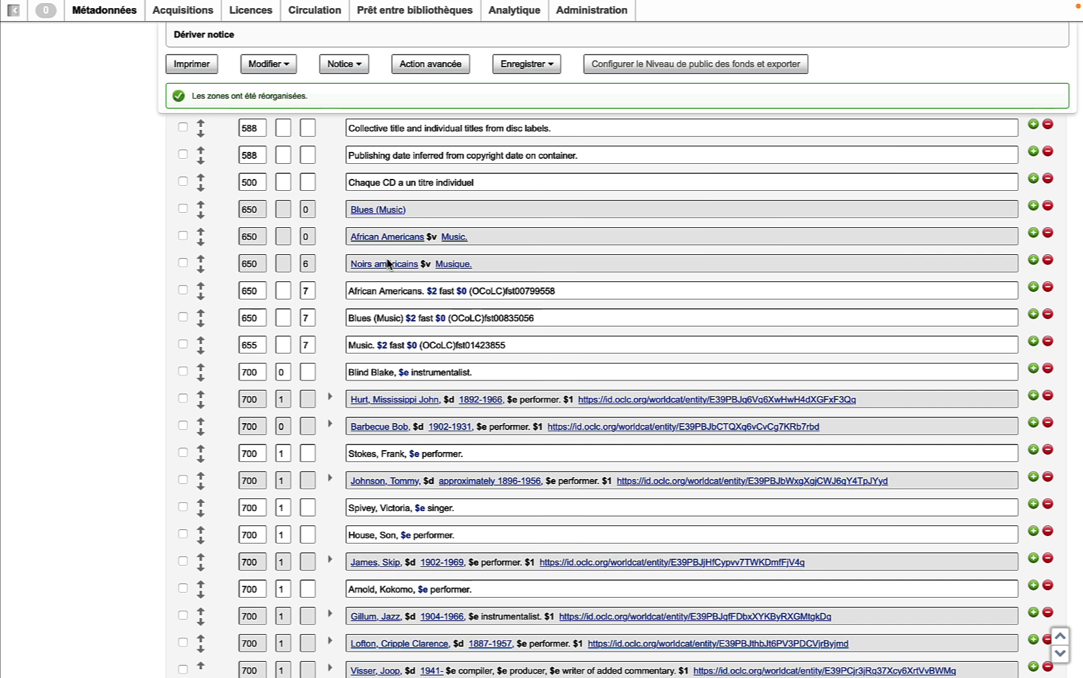
- Open the MARC field help (Aide pour la zone MARC) for the first 505 field, containing the volume 1 contents
scroll(387, 263, "up", 3)
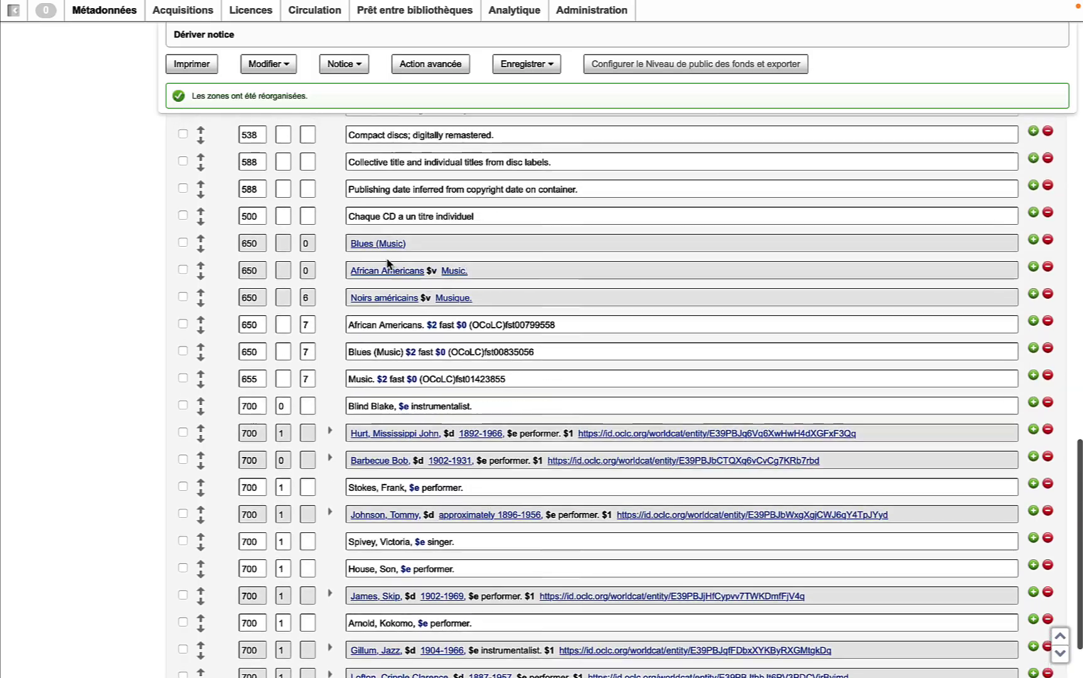
scroll(388, 264, "up", 7)
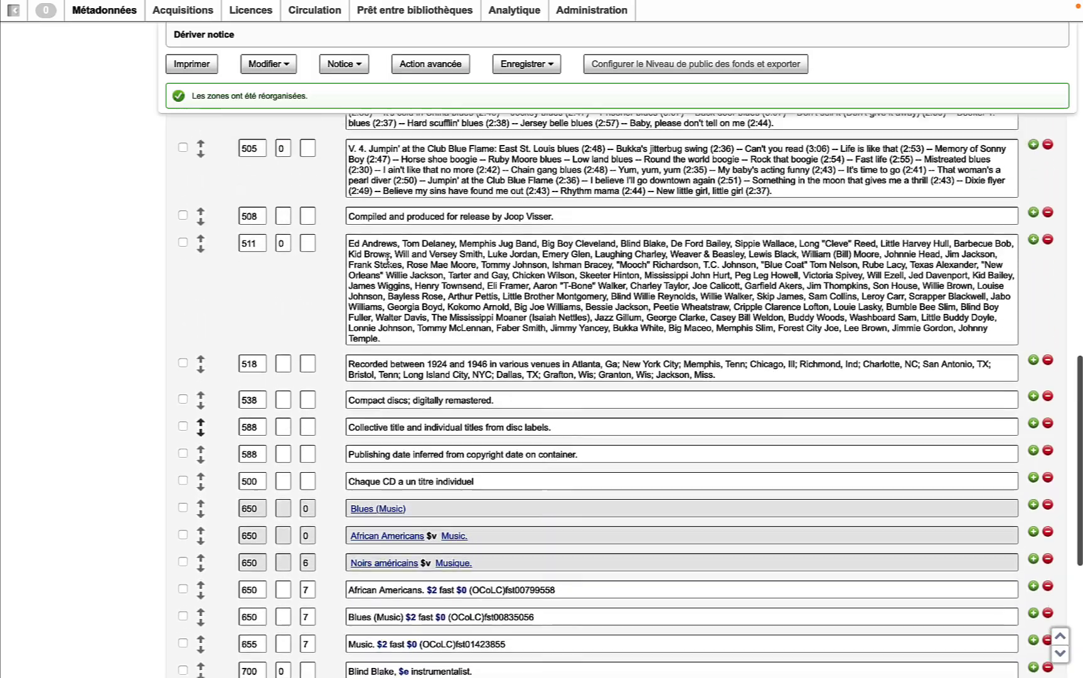
scroll(387, 261, "up", 3)
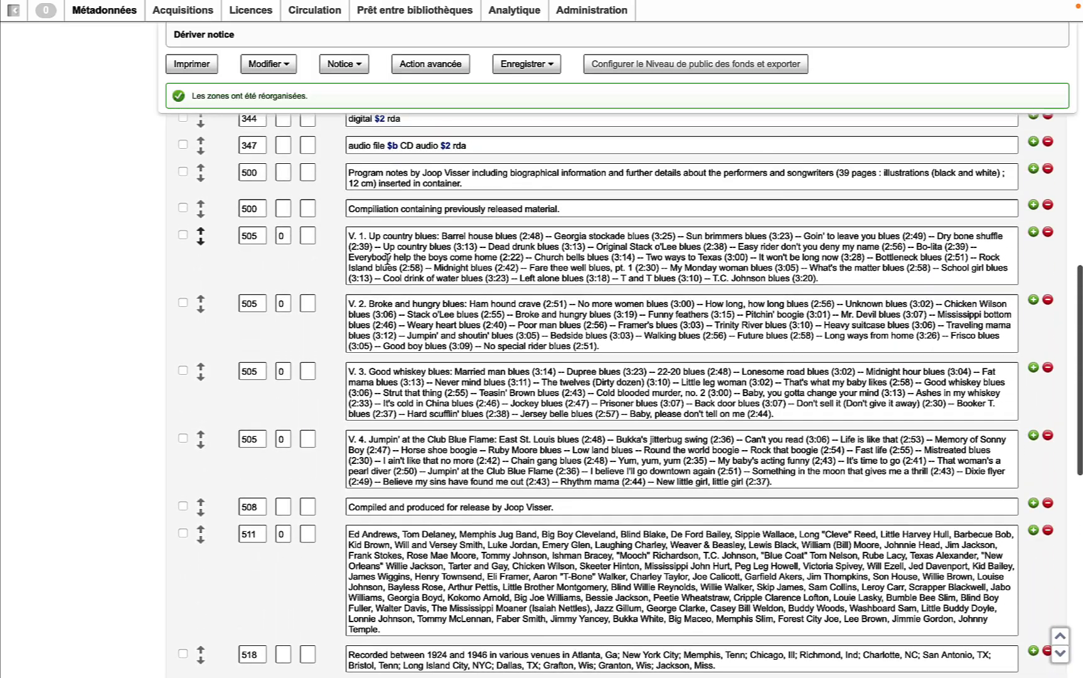
left_click(349, 235)
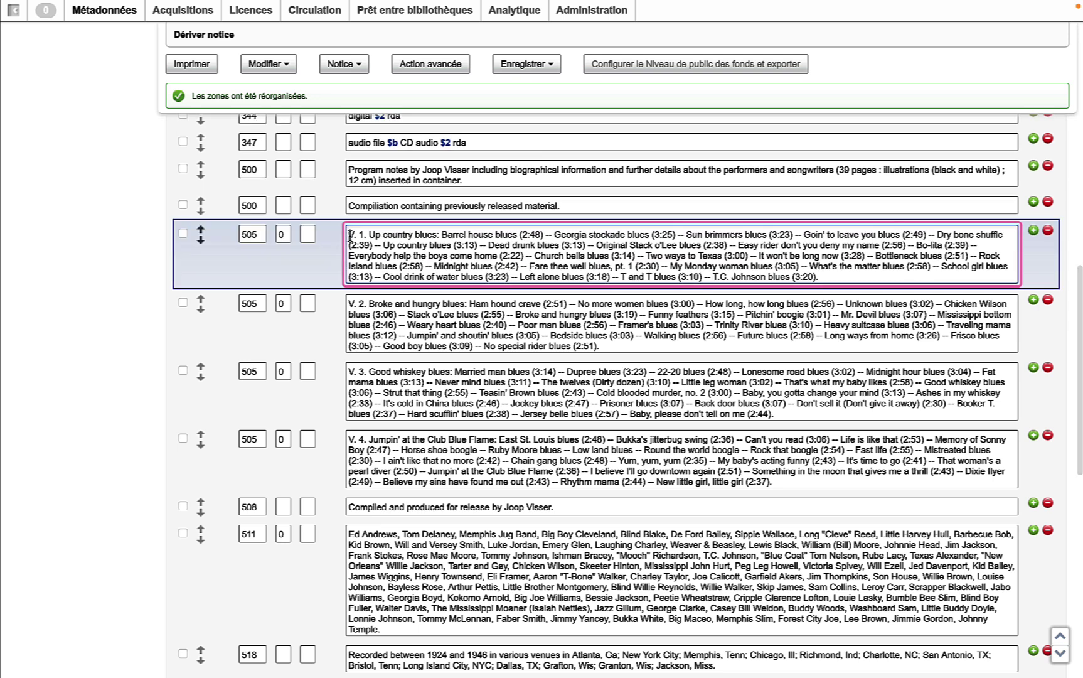
right_click(349, 235)
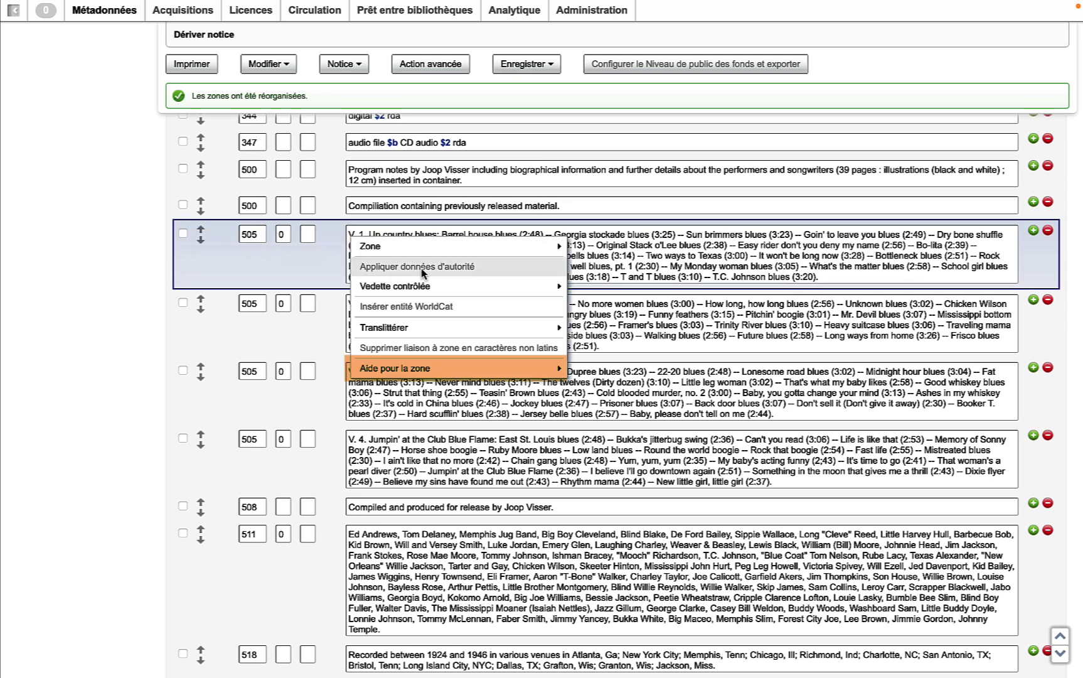
mouse_move(557, 369)
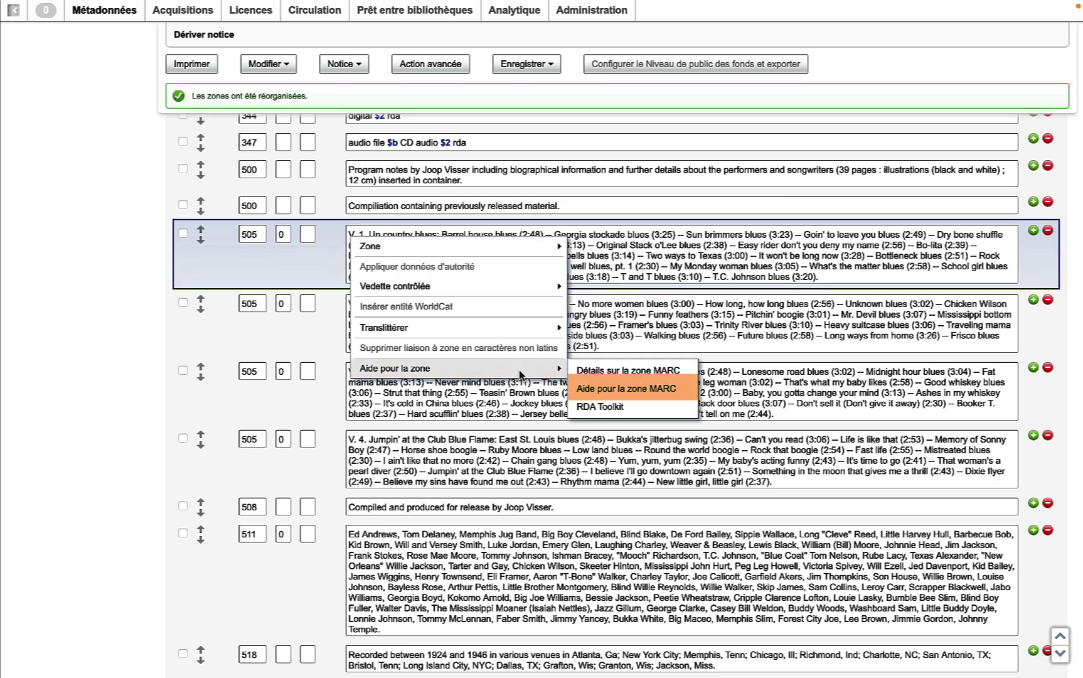
left_click(624, 389)
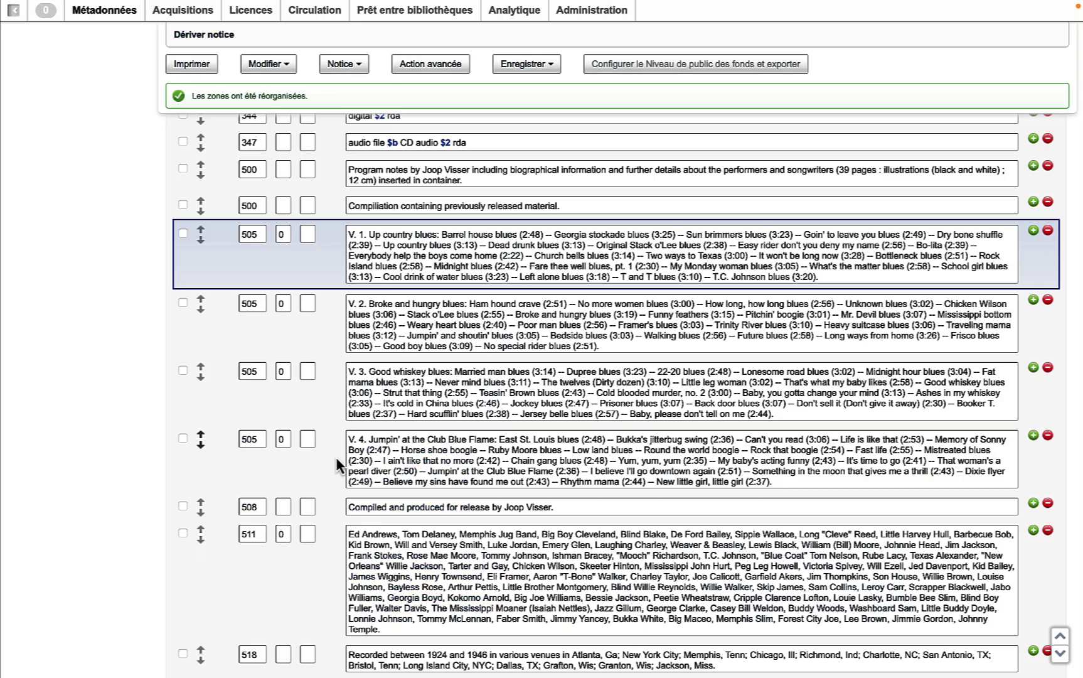
- Move the 700 field with the "singer" relator term up line by line until it precedes all other 700 fields
scroll(334, 458, "down", 10)
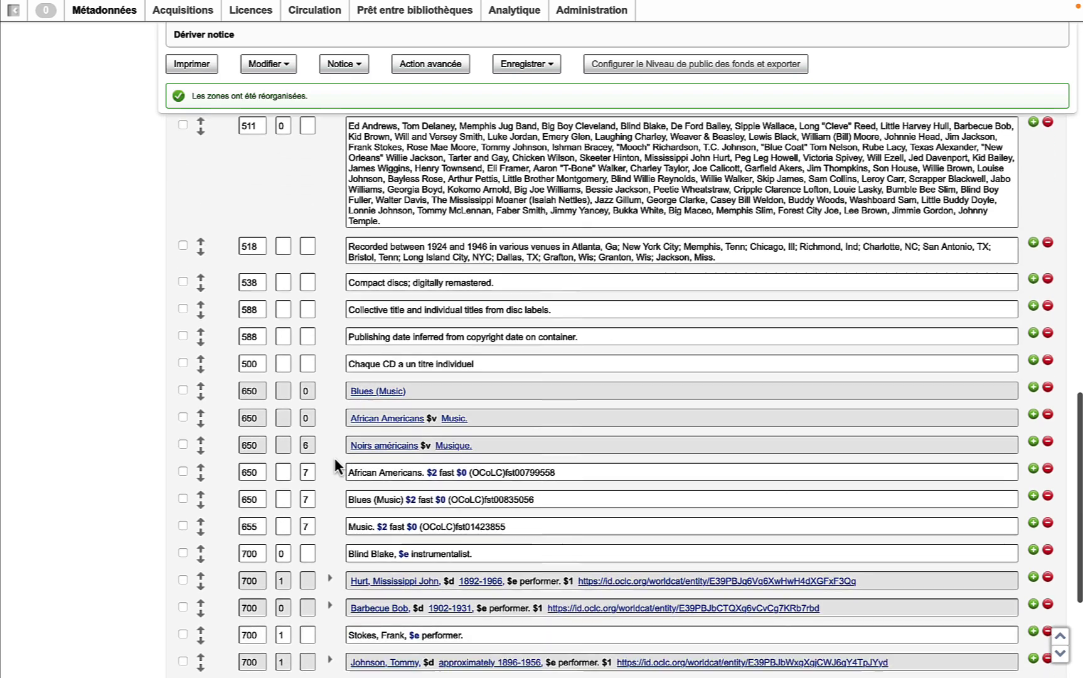
scroll(334, 458, "down", 4)
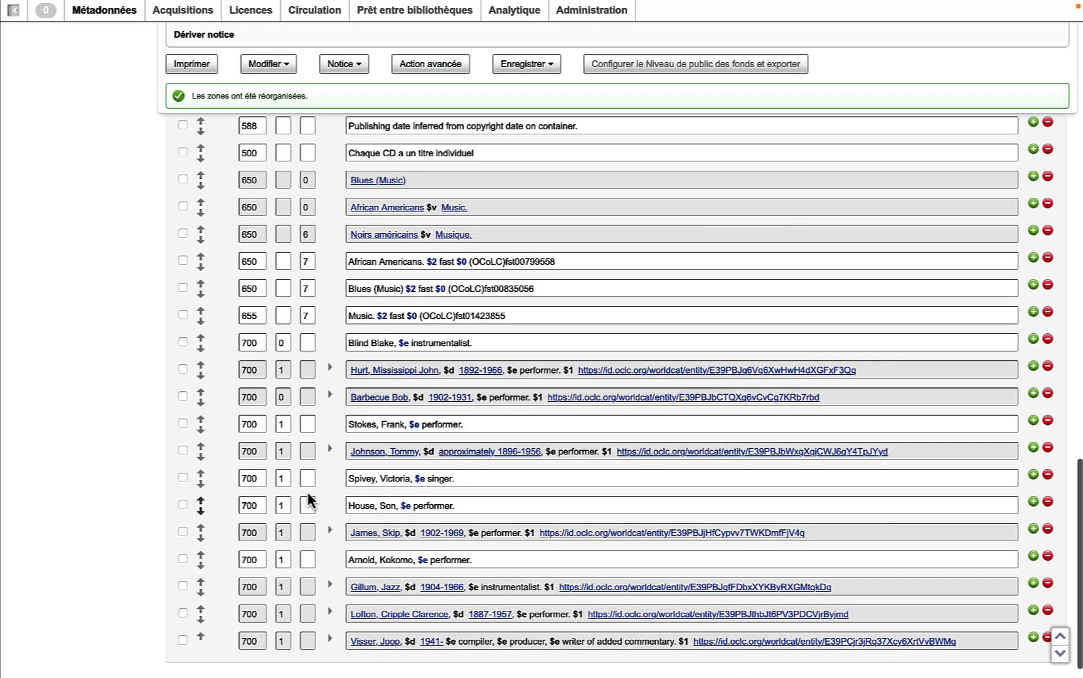
left_click(201, 475)
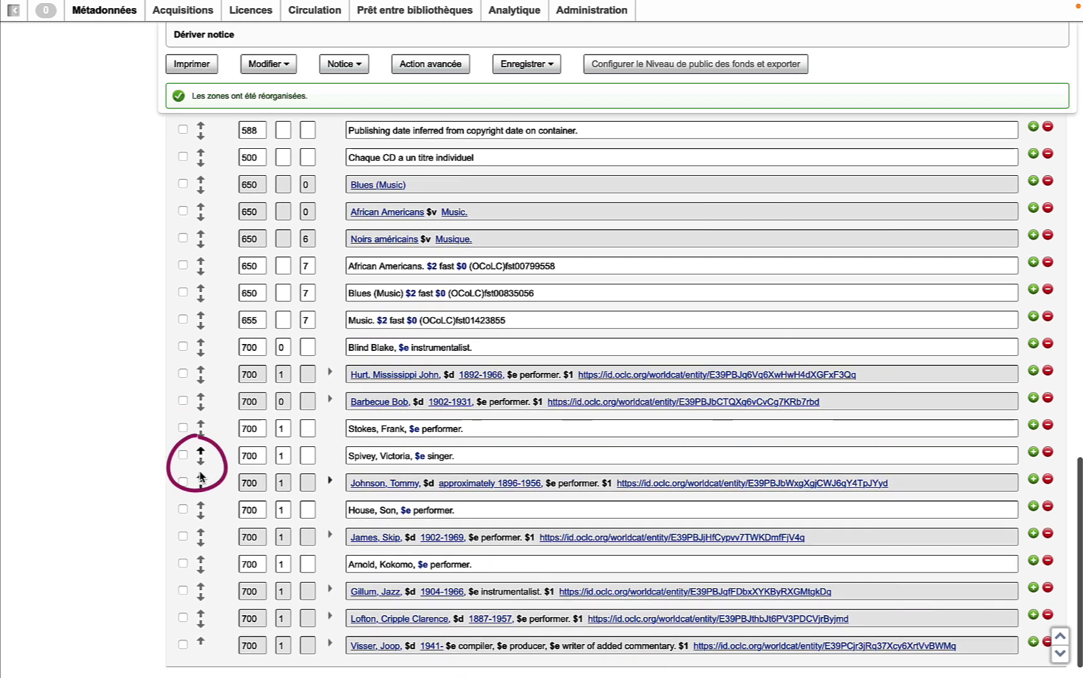
left_click(202, 452)
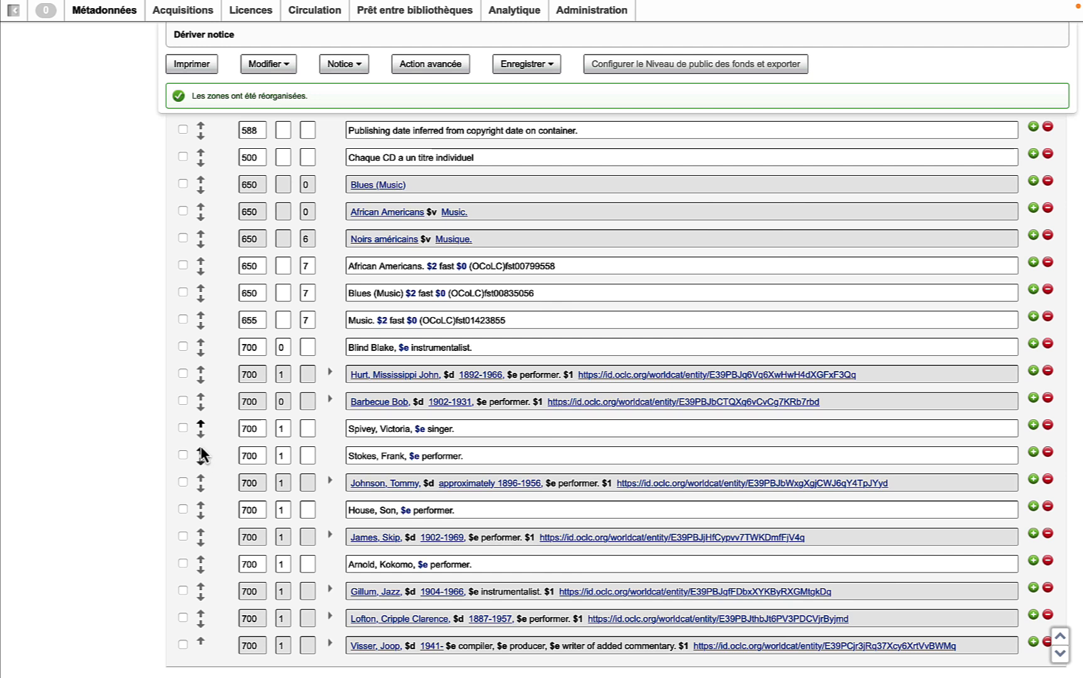
left_click(201, 425)
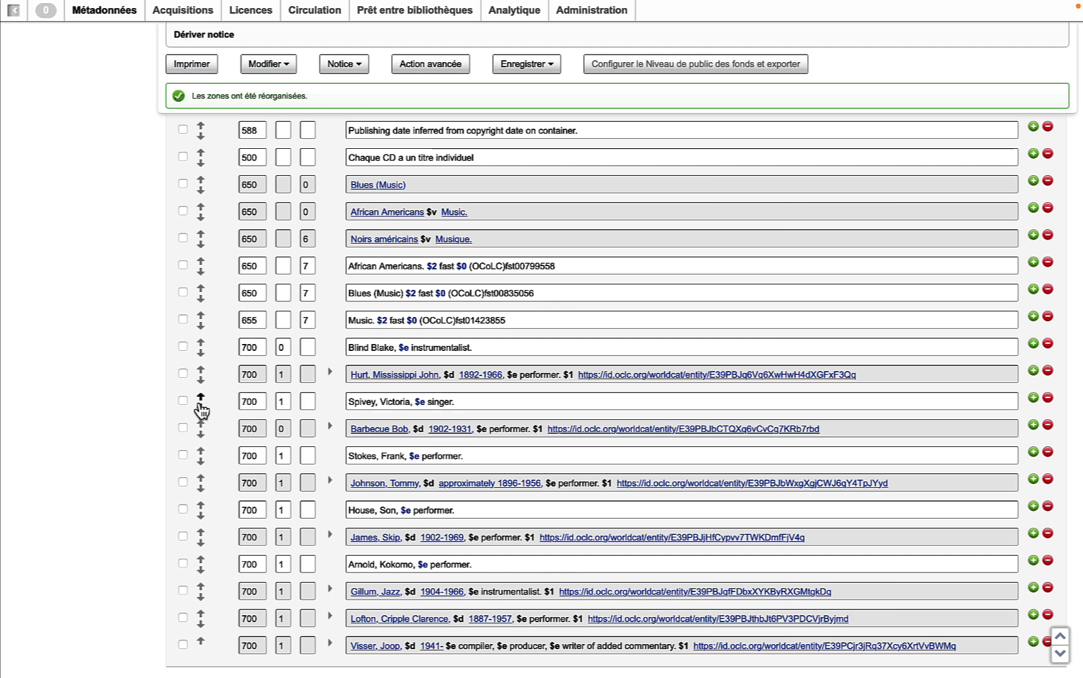
left_click(202, 398)
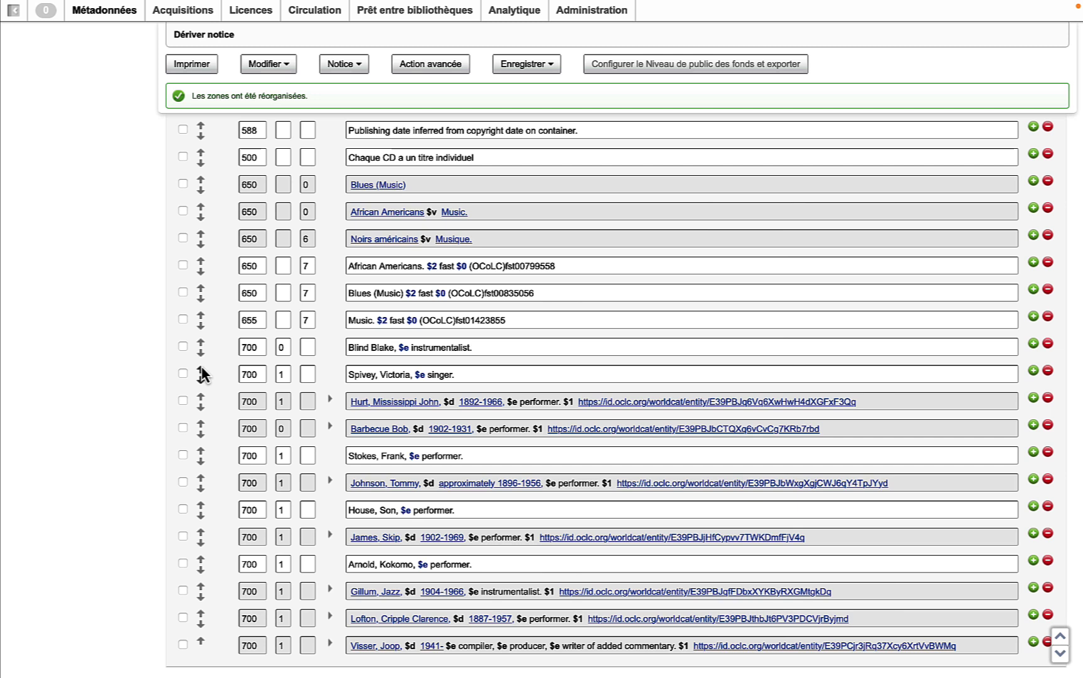
left_click(201, 370)
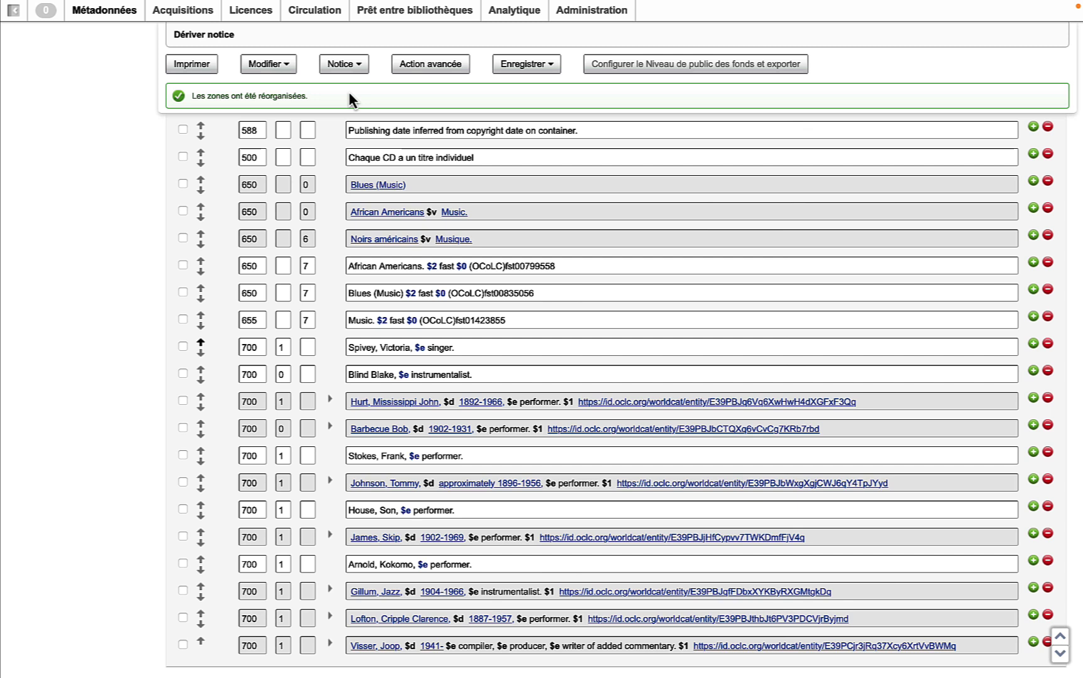
- Validate the derived record and examine the errors flagged in its fields
left_click(361, 66)
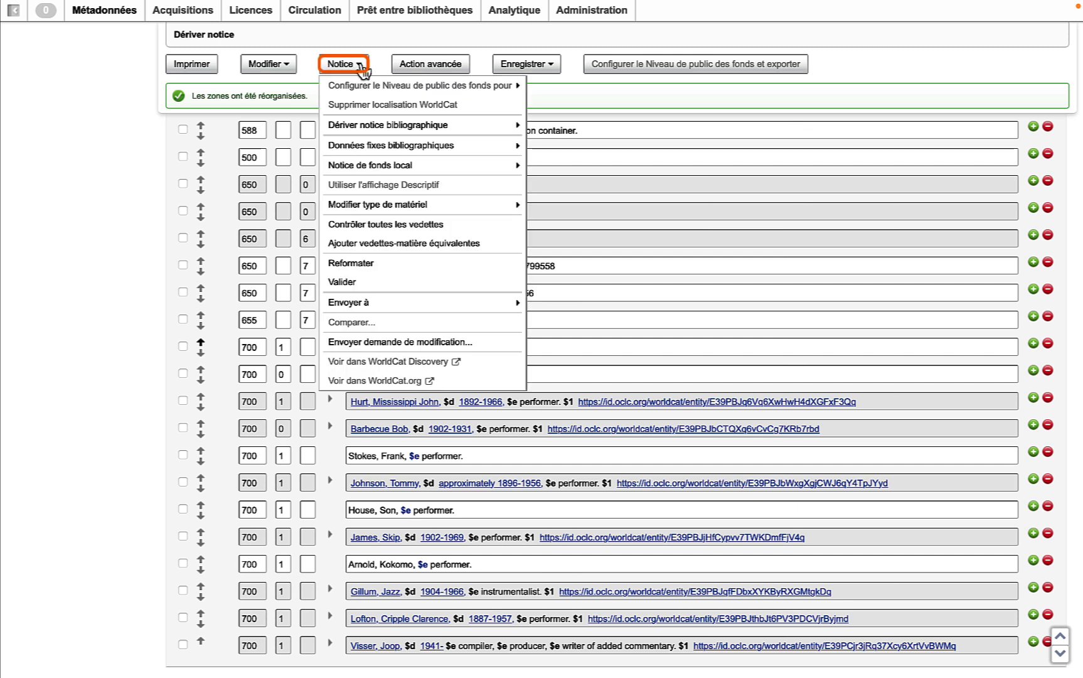
left_click(342, 282)
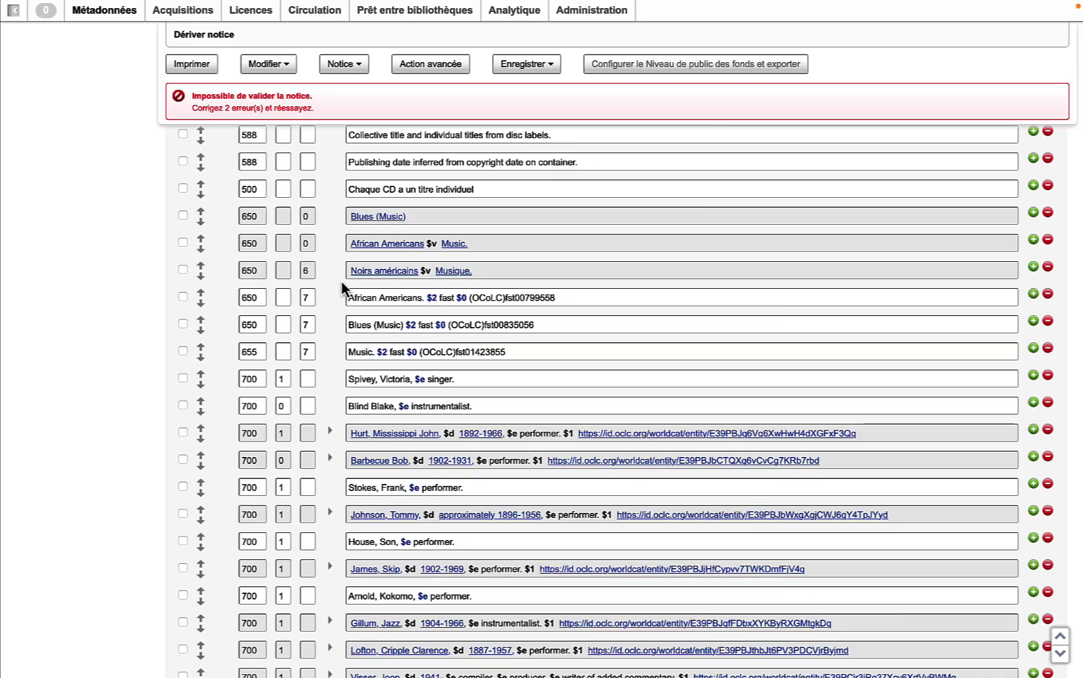
scroll(341, 280, "up", 6)
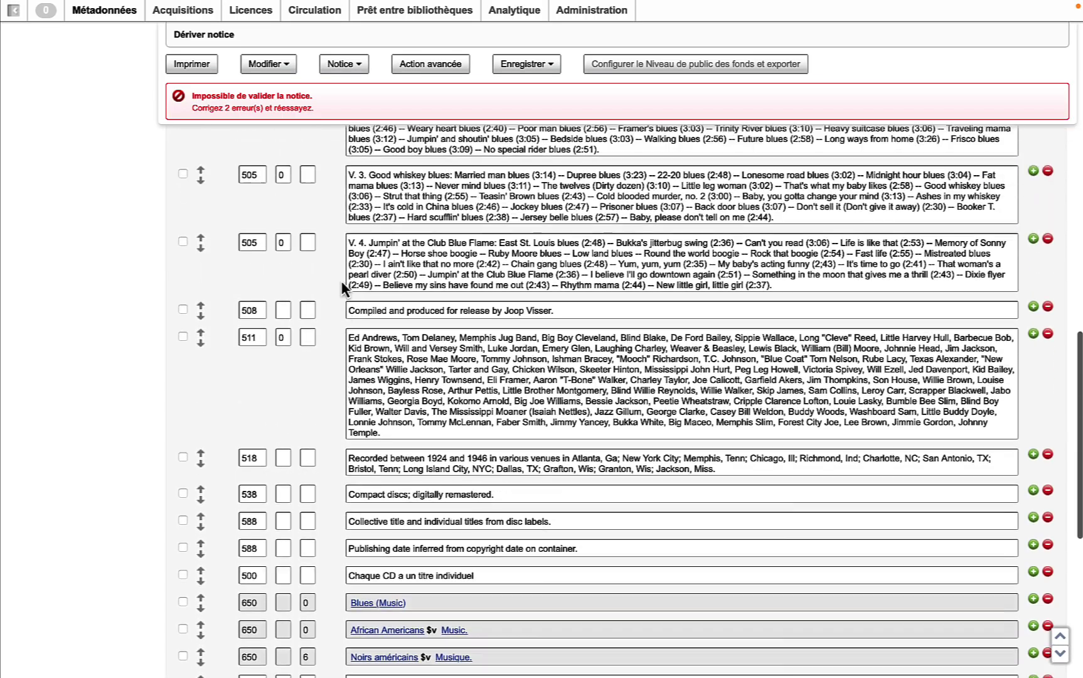
scroll(341, 280, "up", 10)
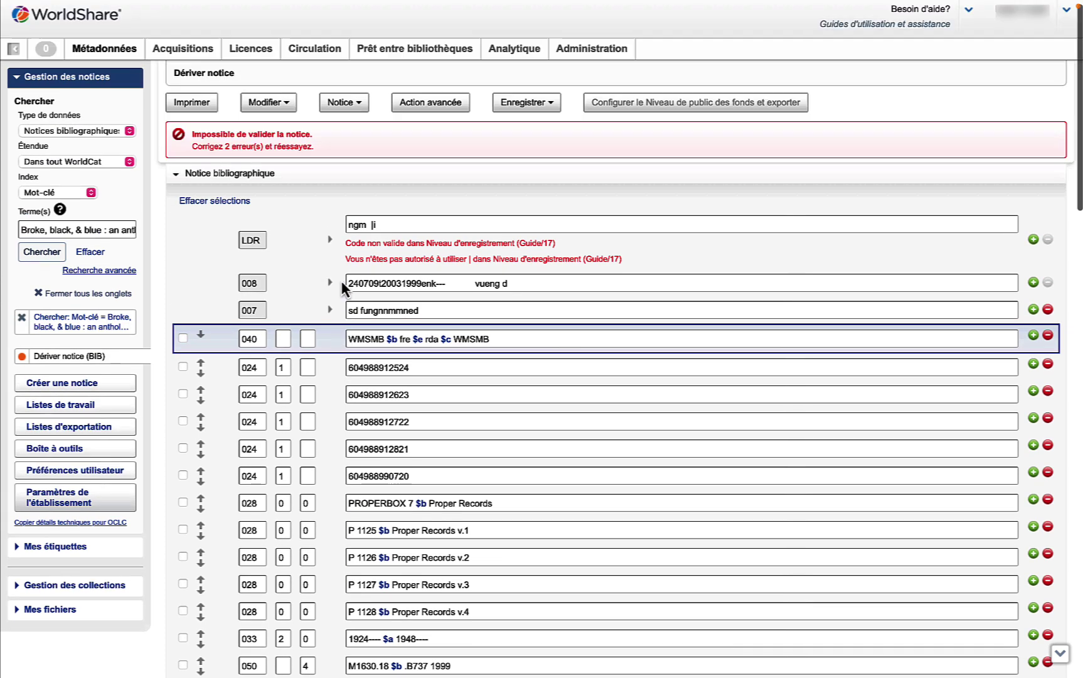
scroll(342, 282, "up", 1)
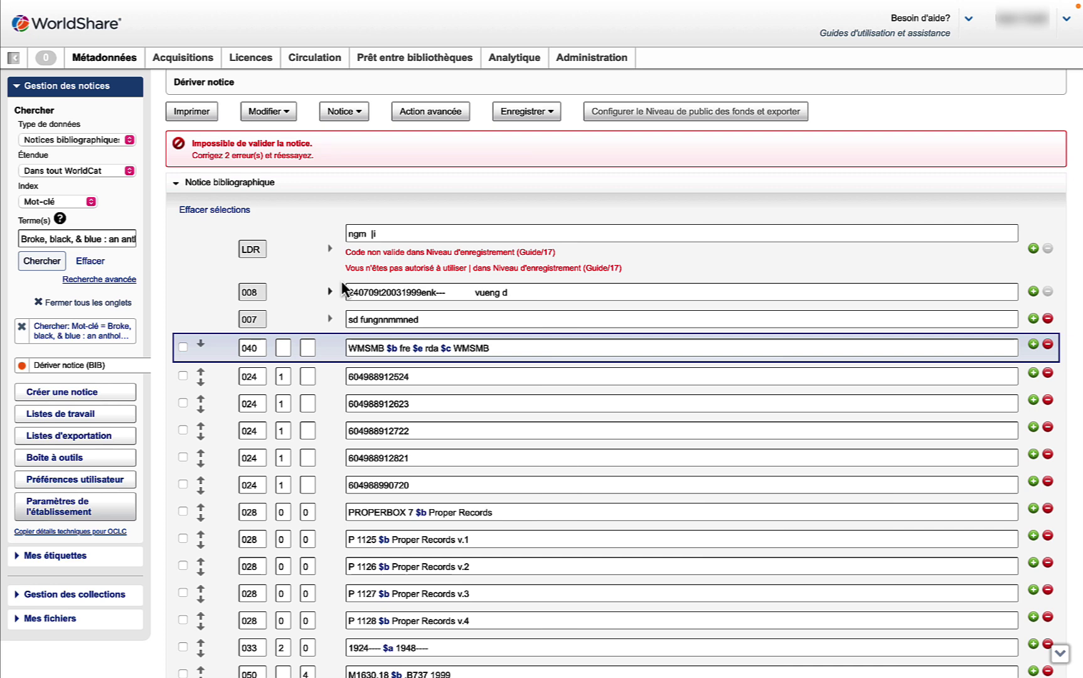
- Set Niveau d'enregistrement in the leader to "7 - Niveau minimal" and validate the record again
left_click(329, 248)
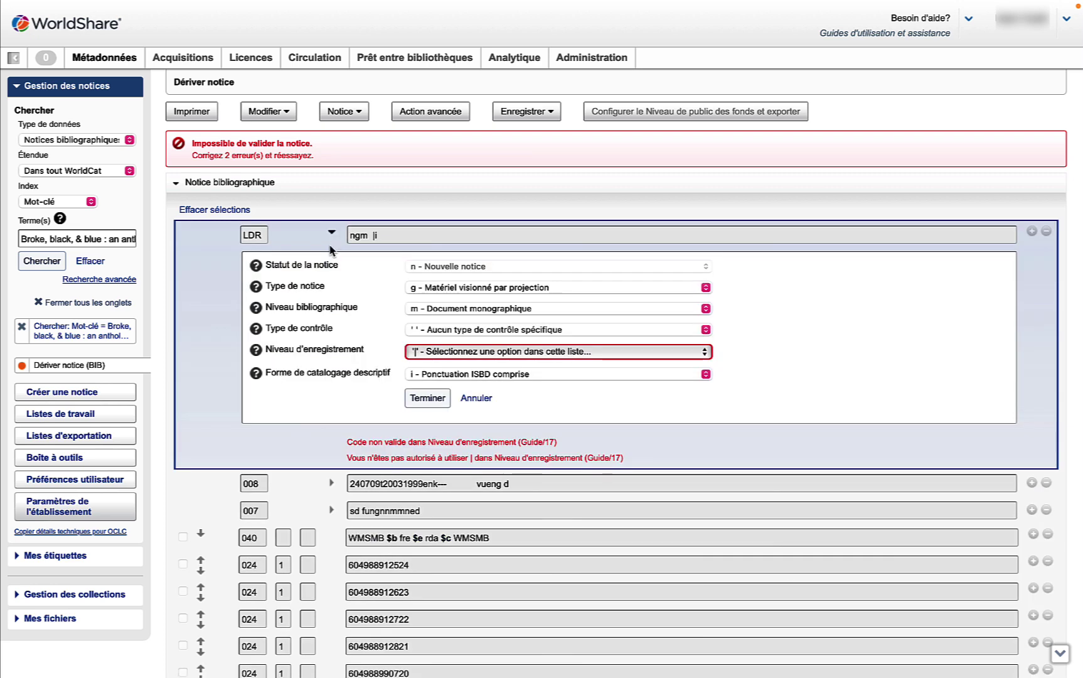
left_click(455, 353)
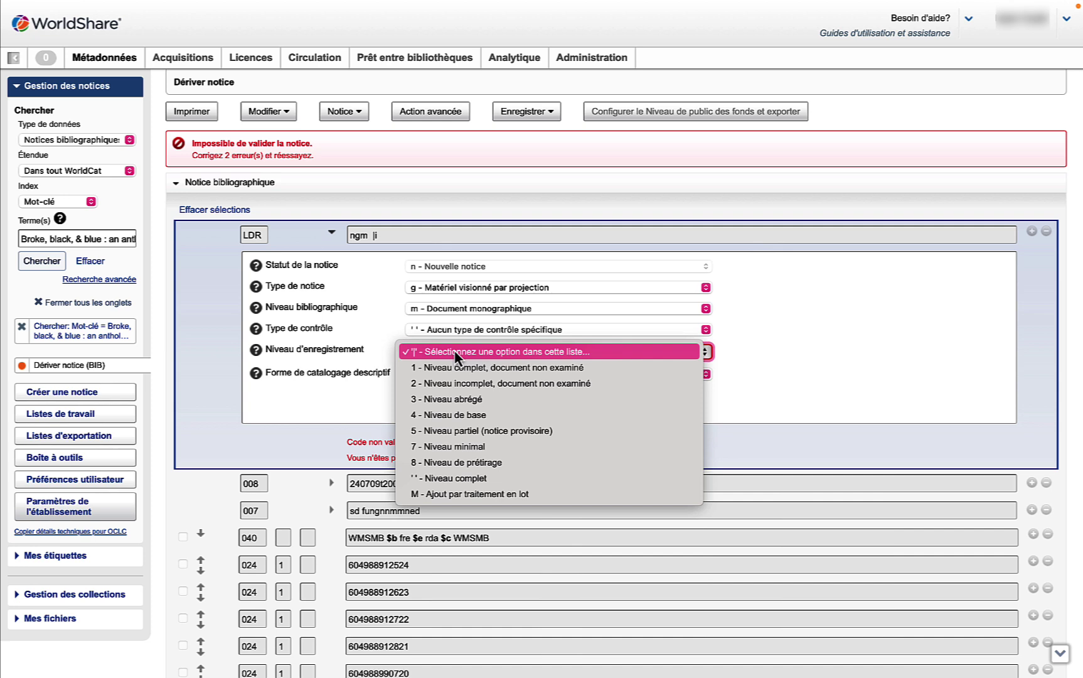
left_click(442, 446)
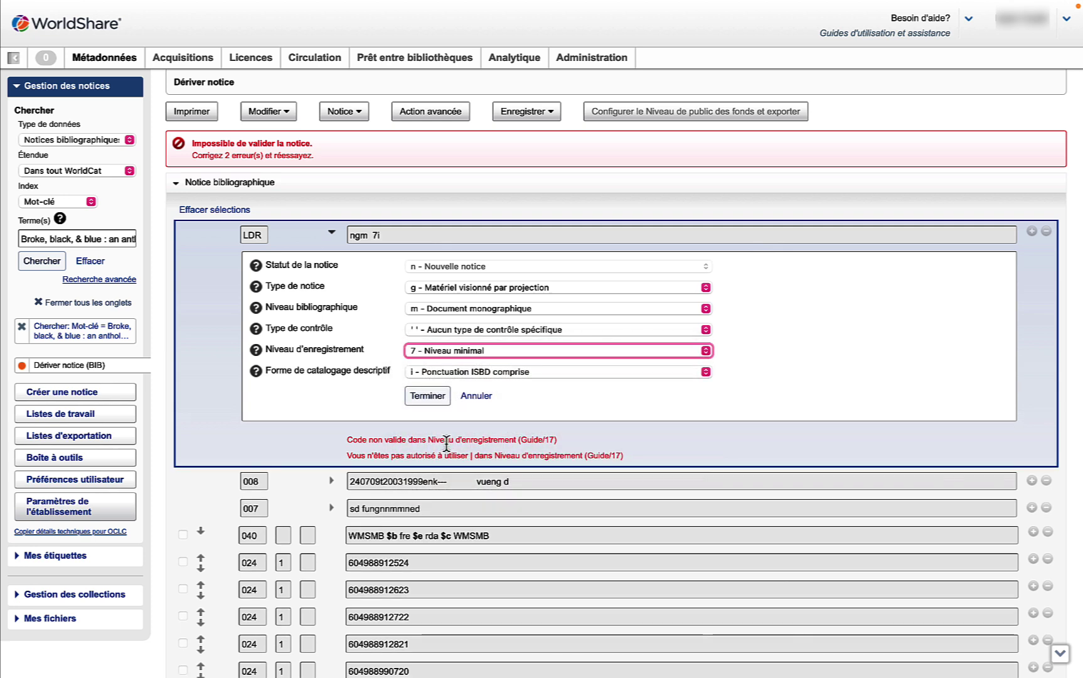
left_click(428, 398)
left_click(346, 113)
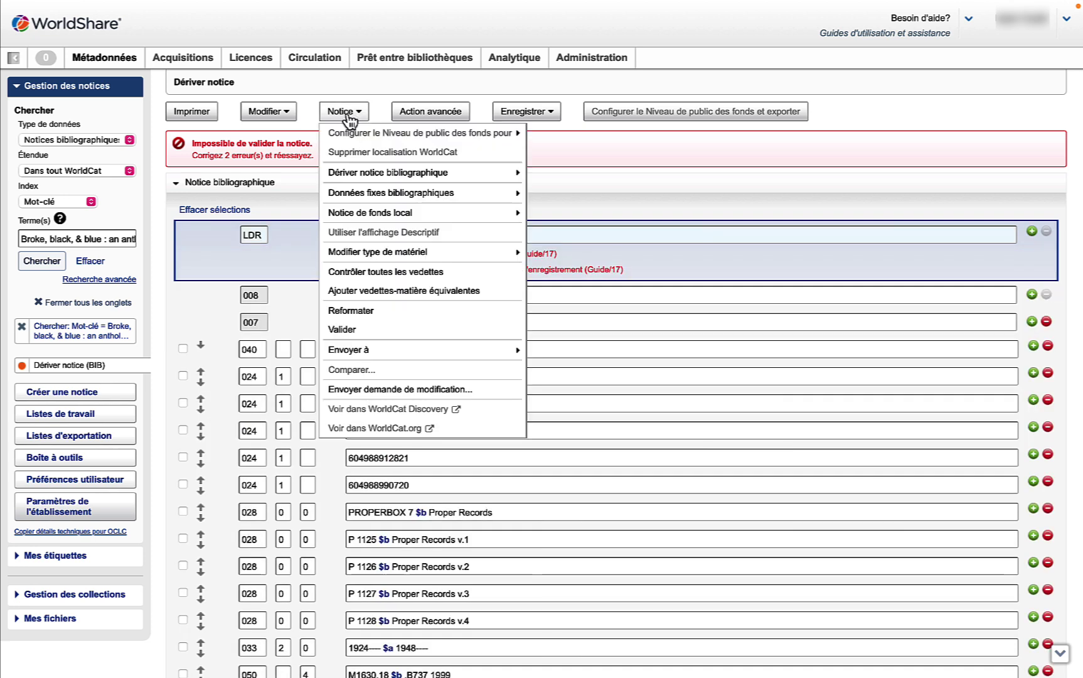
left_click(341, 329)
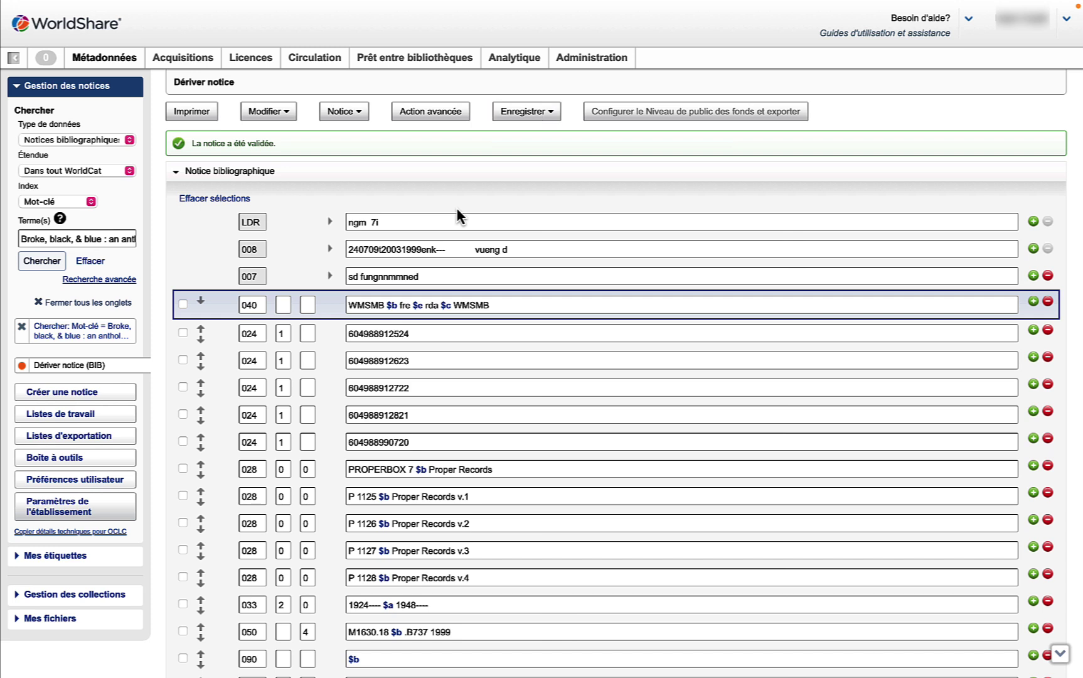
- Save the derived record as an in-progress record with État de la notice En traitement and Mon état "oi"
left_click(551, 117)
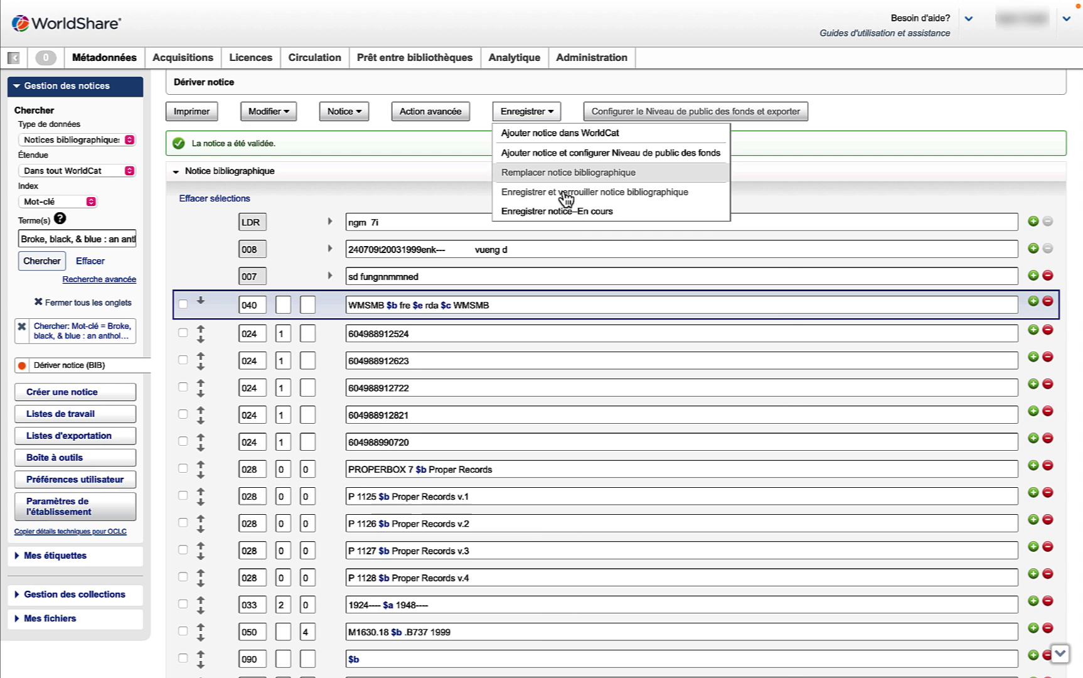
left_click(583, 211)
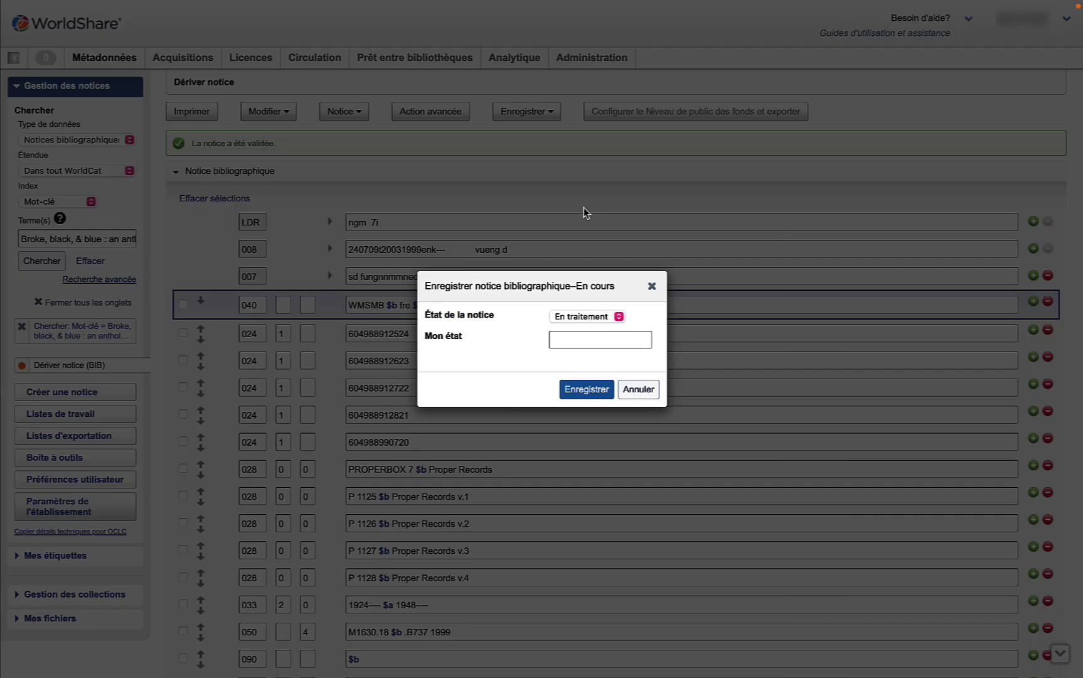
left_click(581, 337)
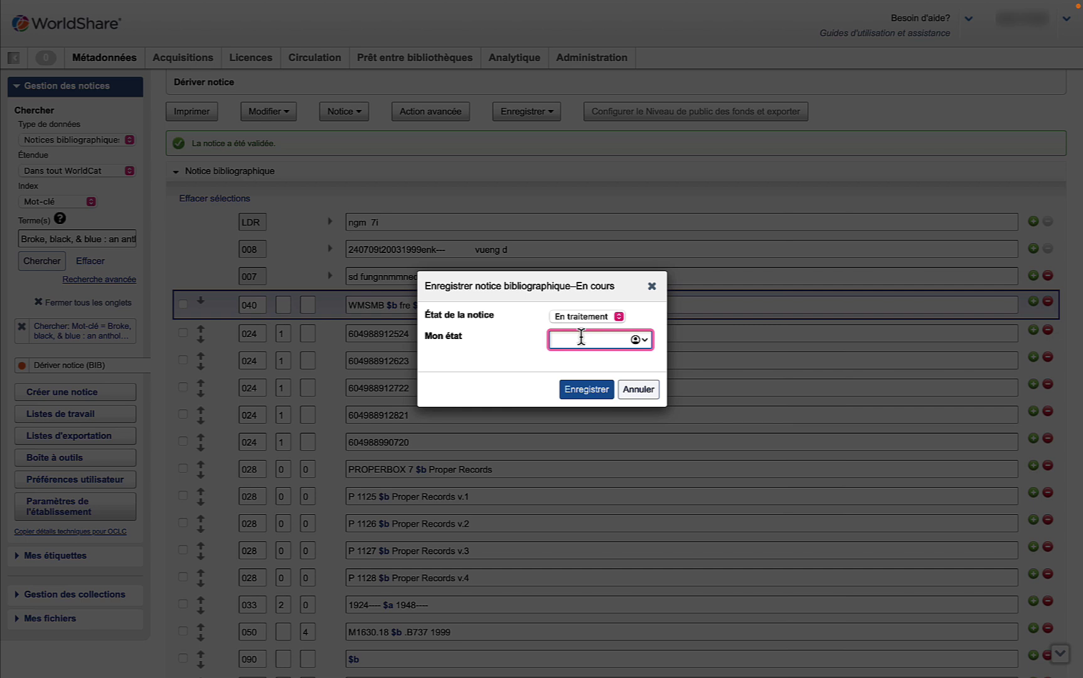
type("oi")
left_click(588, 391)
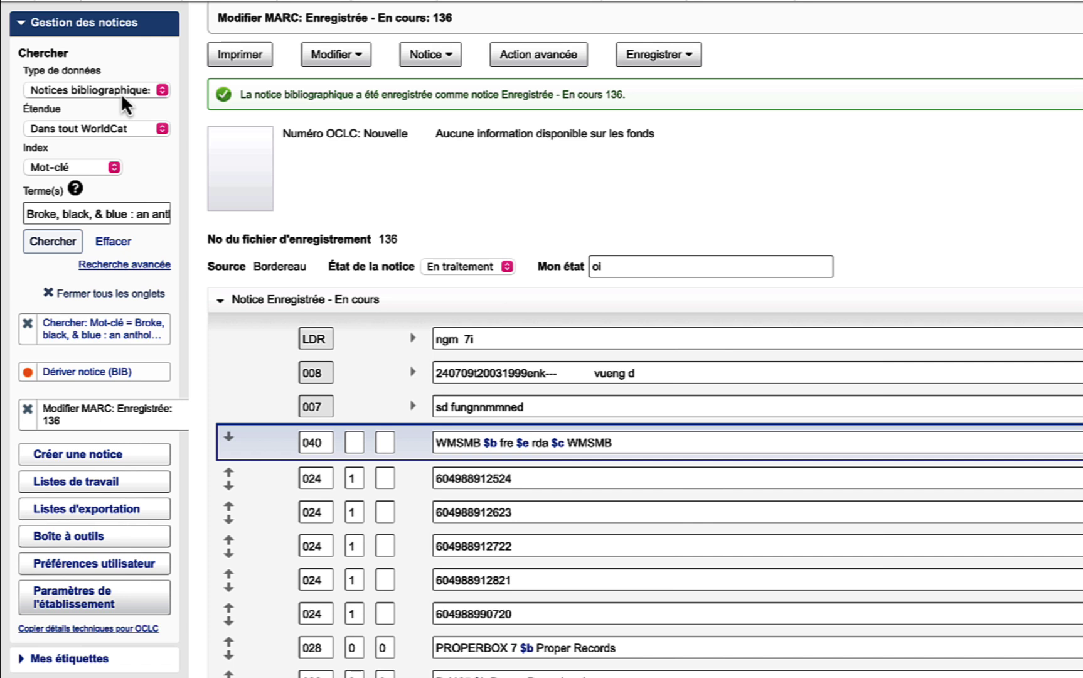
- Search bibliographic records in the Enregistrées - En cours scope by the Mon état index for "oi"
left_click(158, 87)
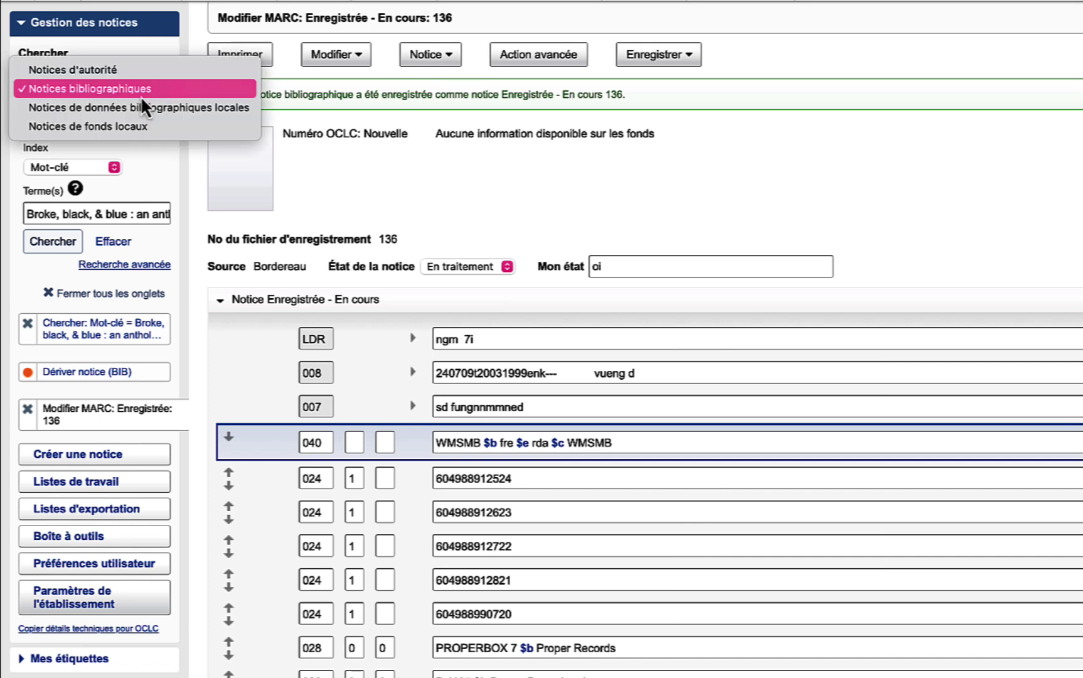
left_click(131, 90)
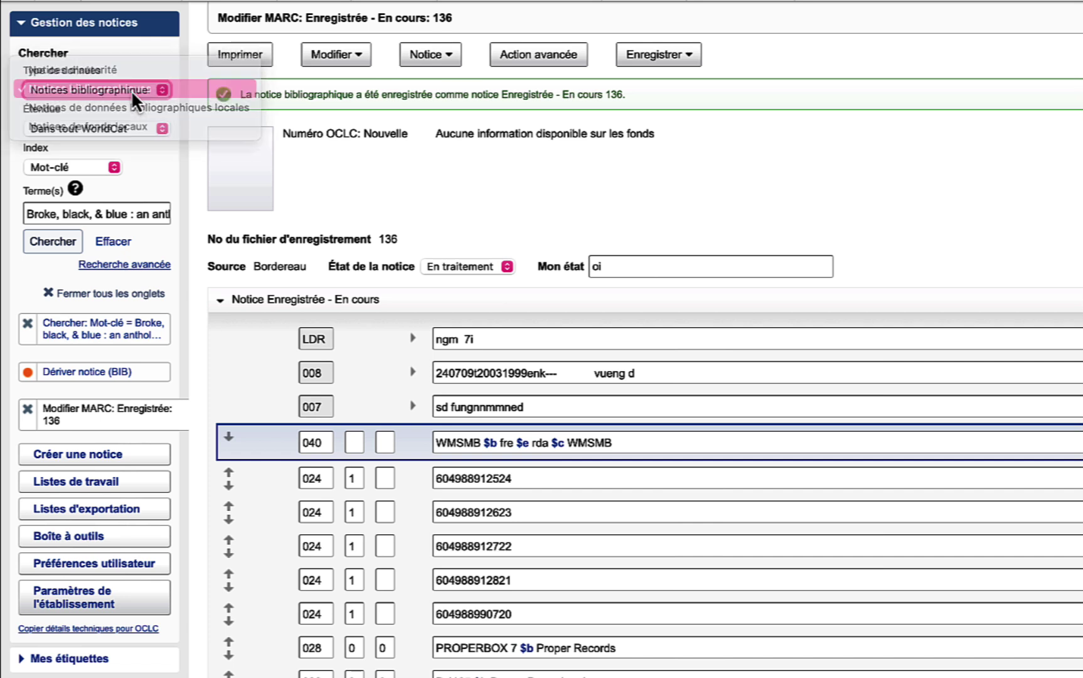
left_click(158, 129)
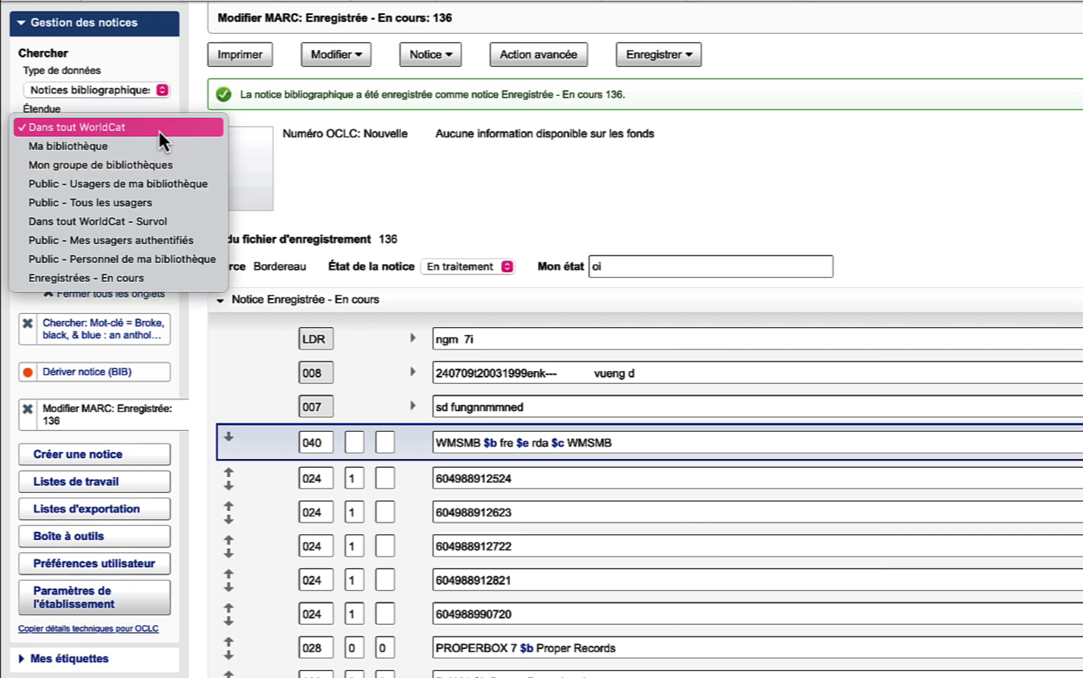
left_click(117, 280)
left_click(161, 167)
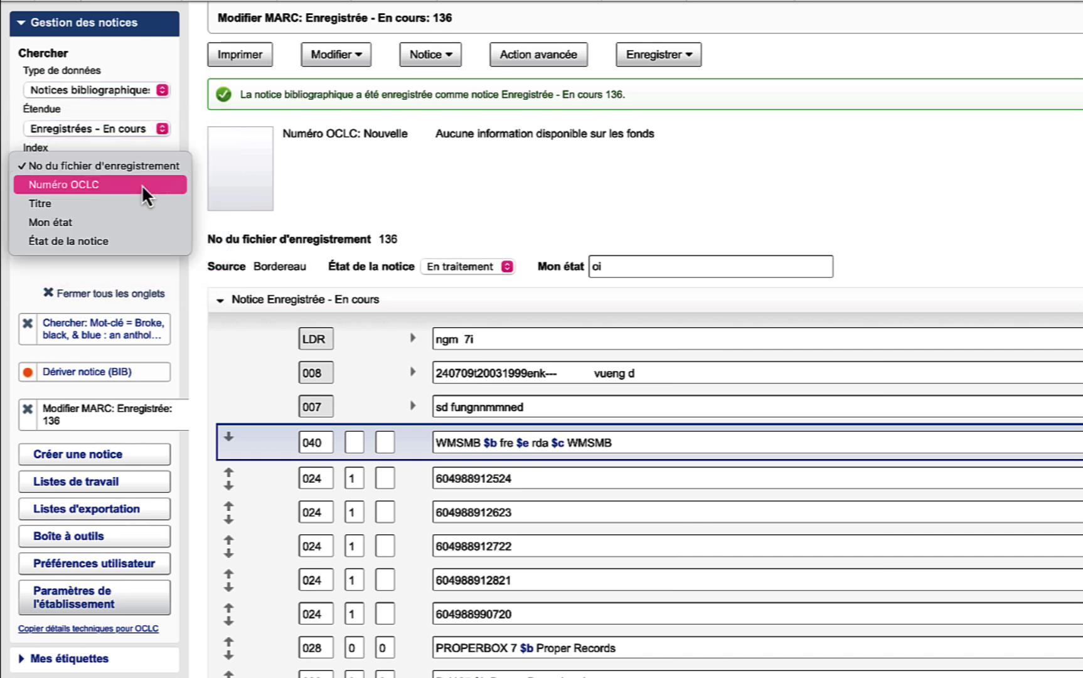
left_click(104, 224)
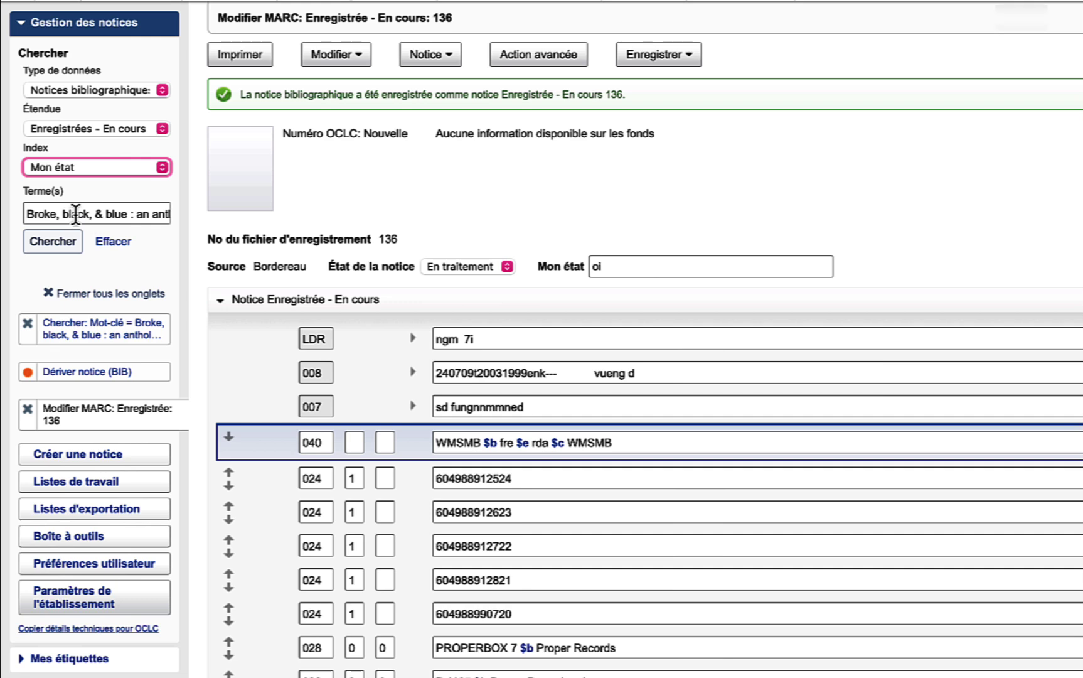
left_click(75, 214)
type("oi")
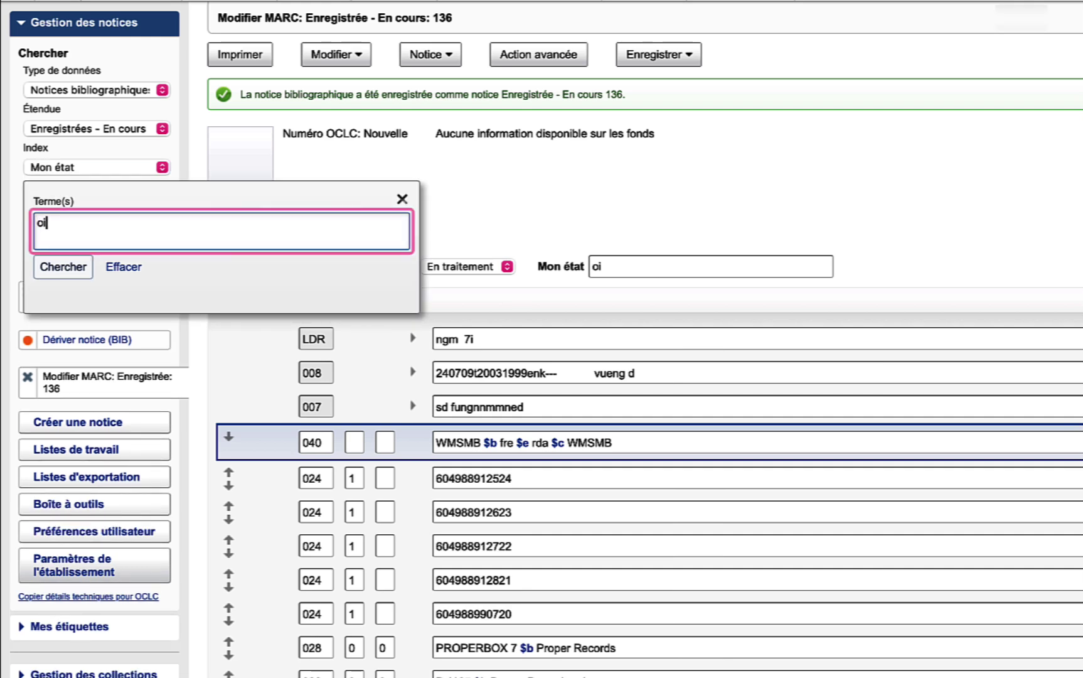
left_click(62, 267)
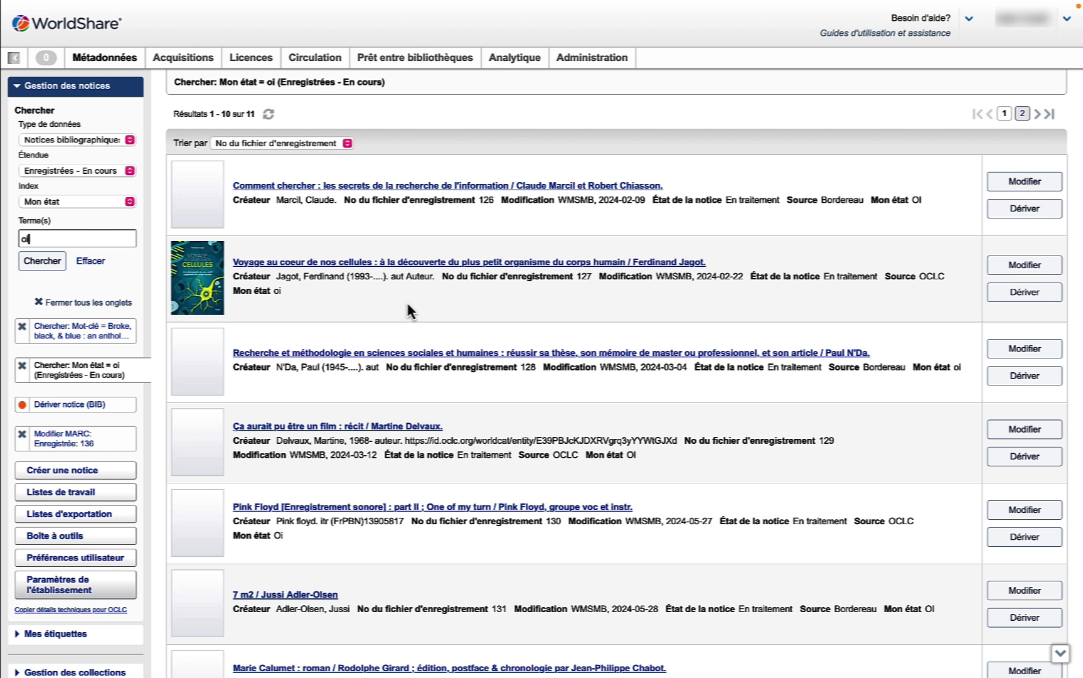
- Create a new record in Affichage Descriptif with the RDA format and the Livre material type workform
left_click(133, 472)
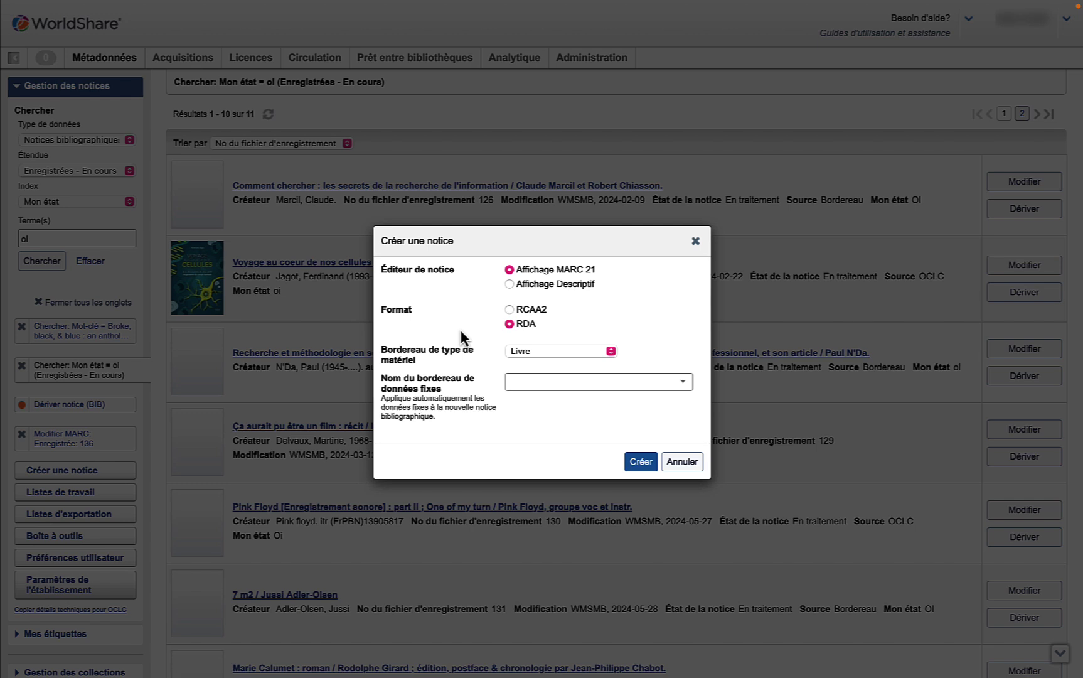
left_click(508, 283)
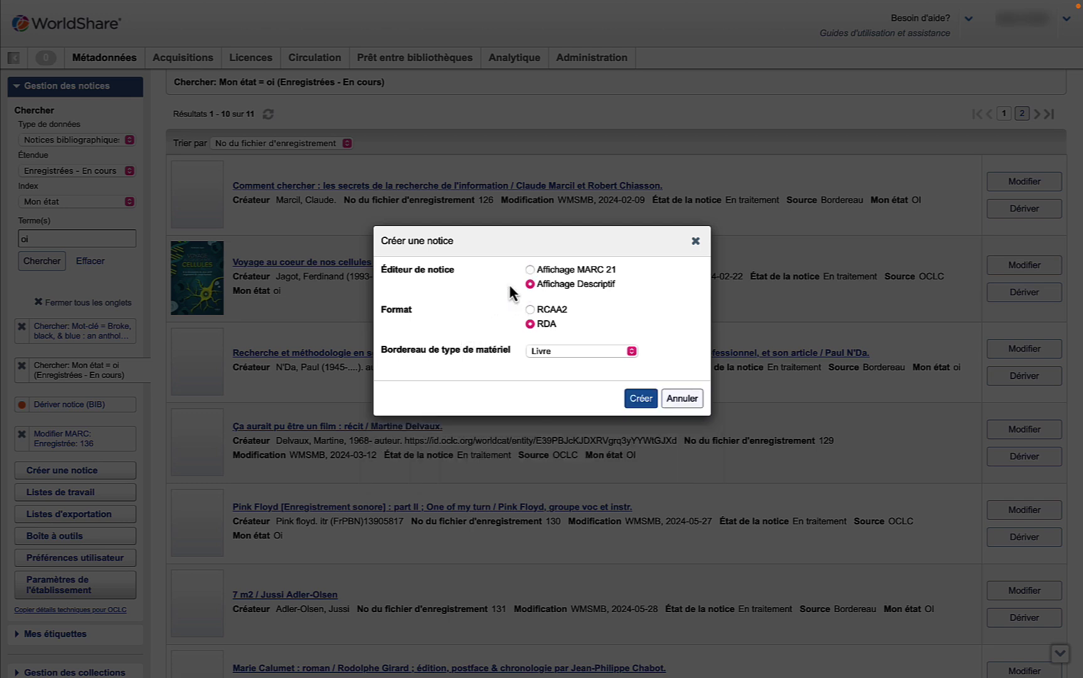
left_click(628, 350)
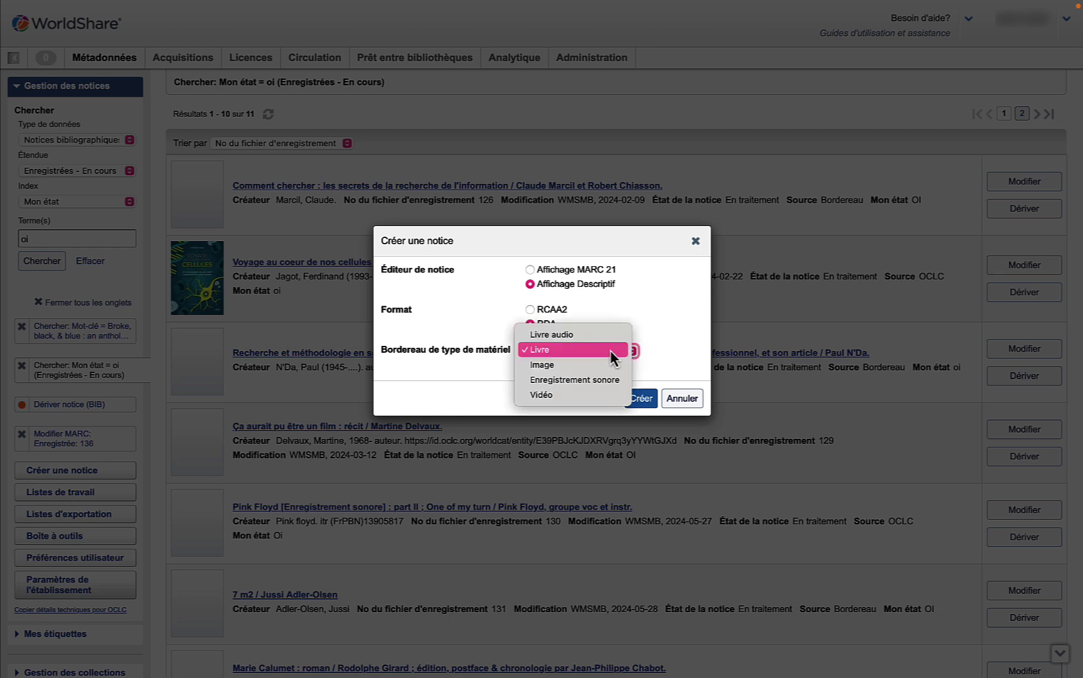
left_click(609, 350)
left_click(641, 399)
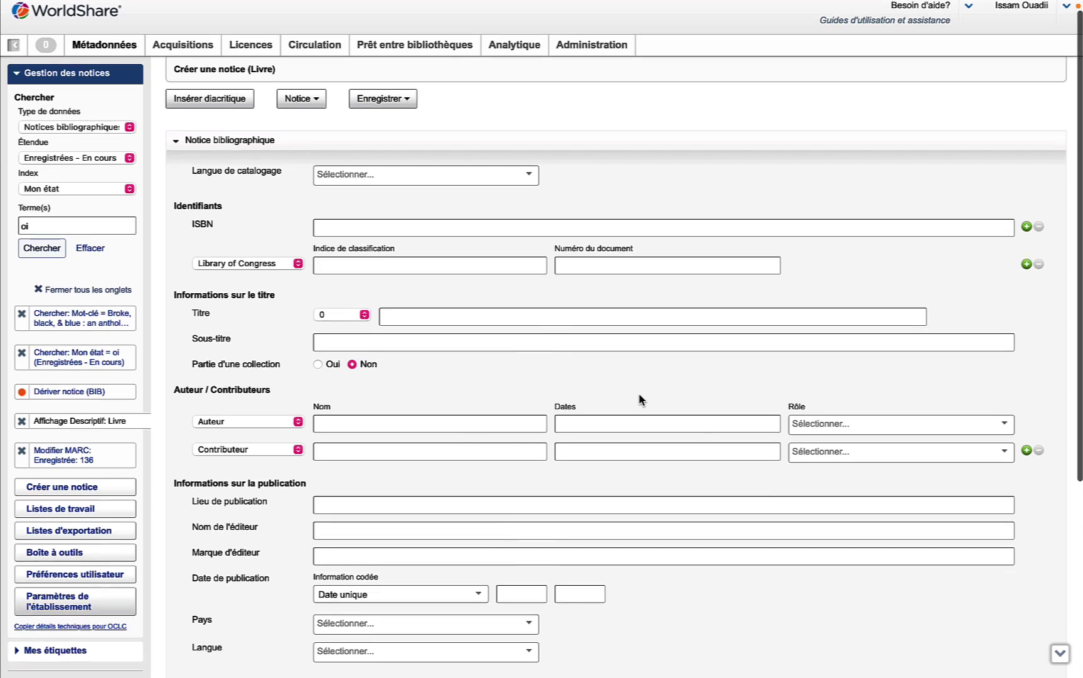
- Examine the fields of the blank descriptive book form and the available options for saving the record
scroll(640, 399, "down", 3)
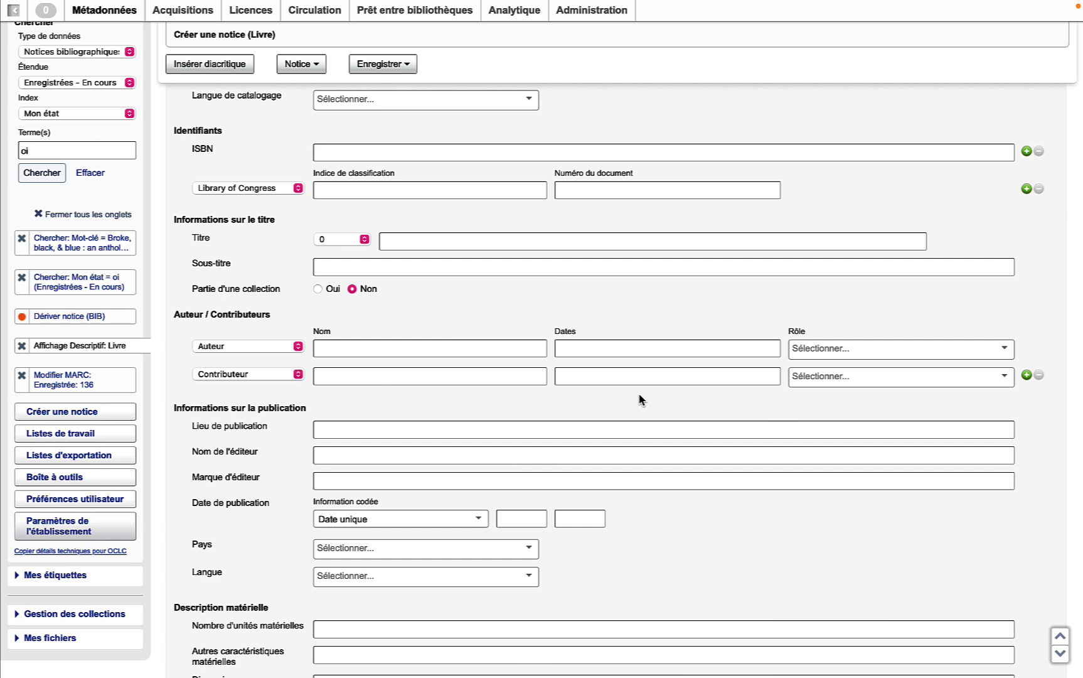
scroll(641, 399, "up", 1)
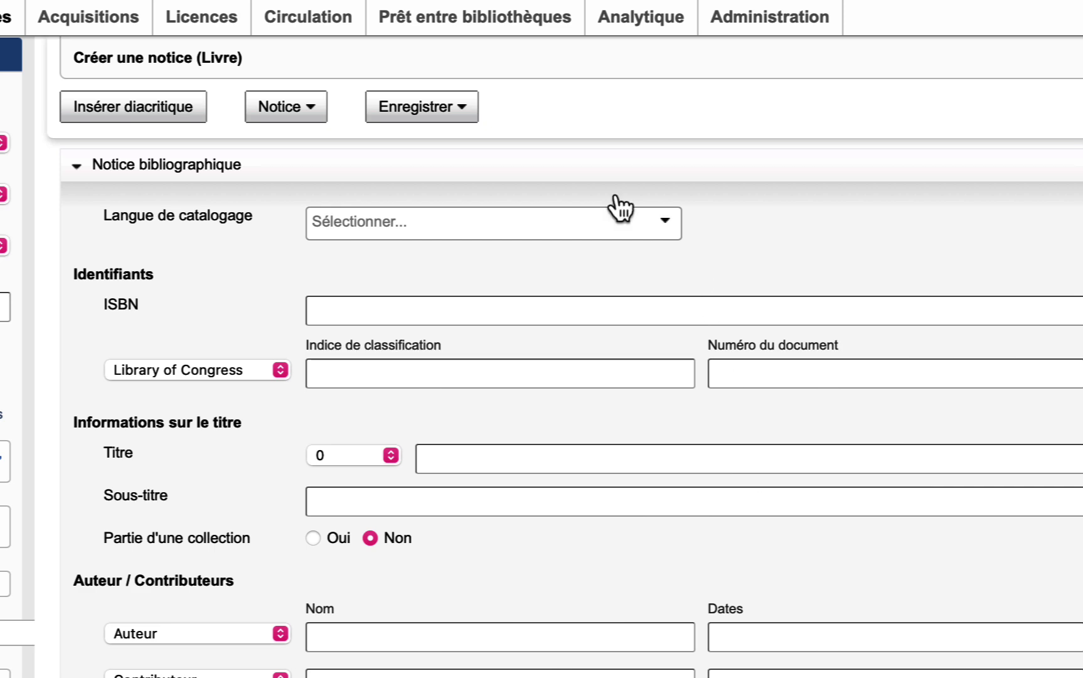
left_click(461, 108)
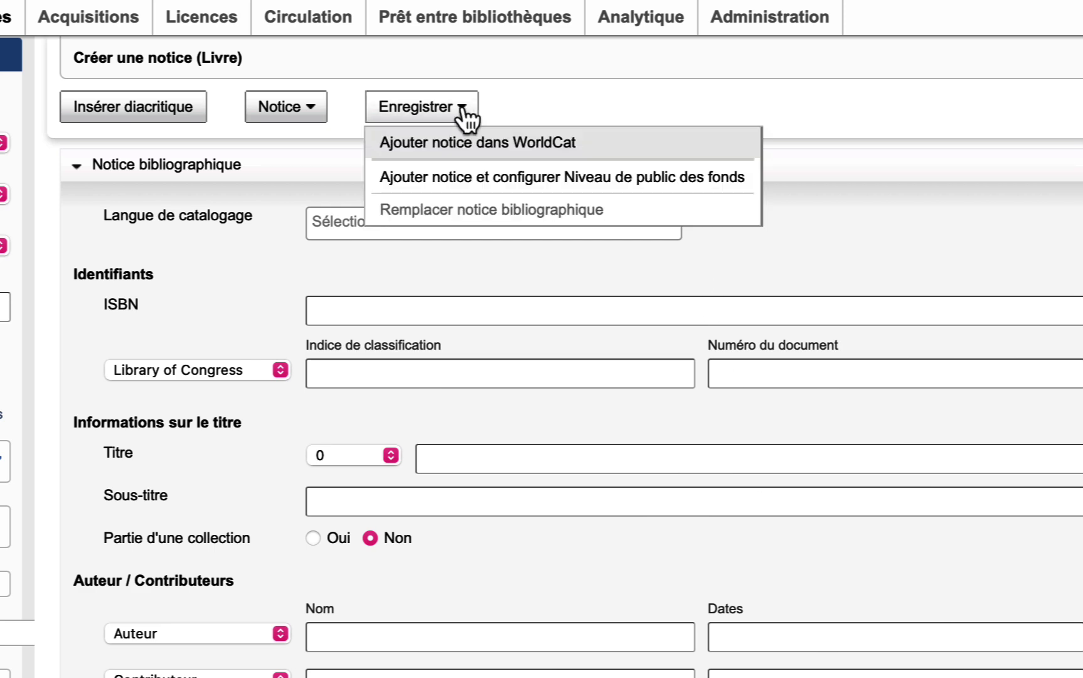